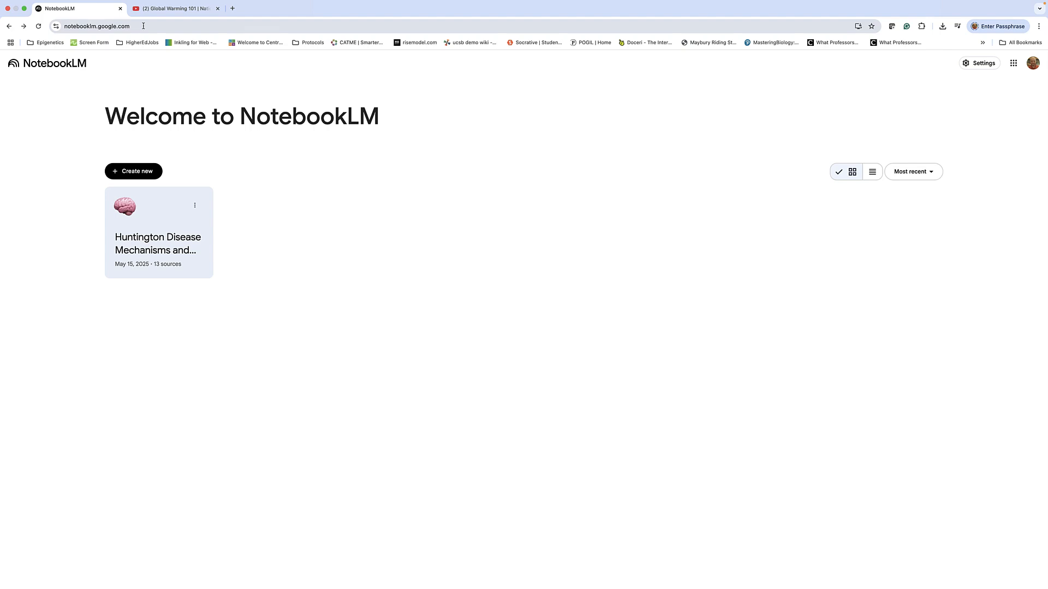
Open the Huntington Disease notebook and briefly play its audio overview
click(143, 26)
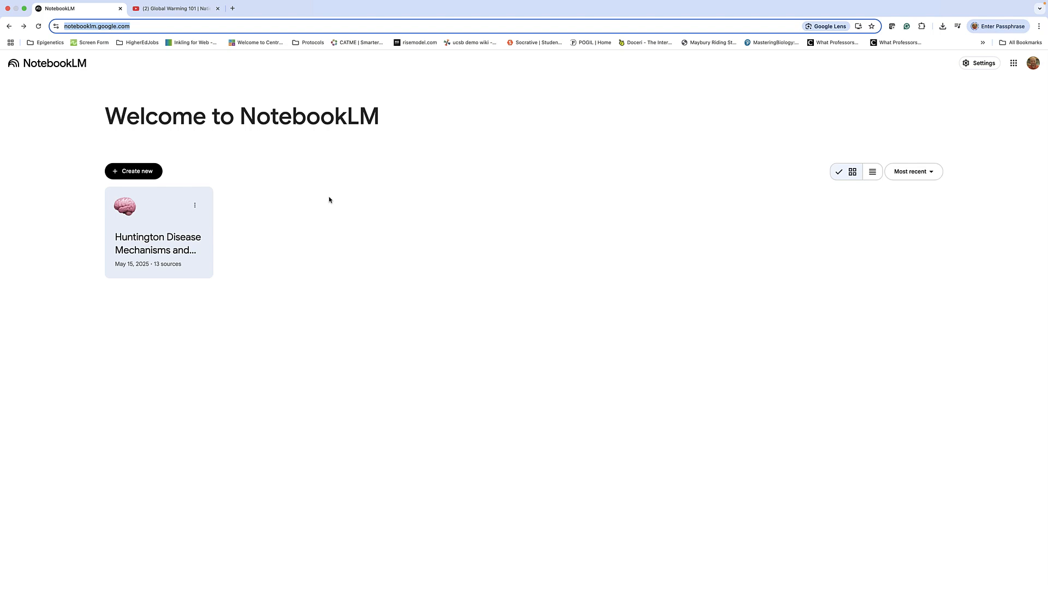
click(329, 200)
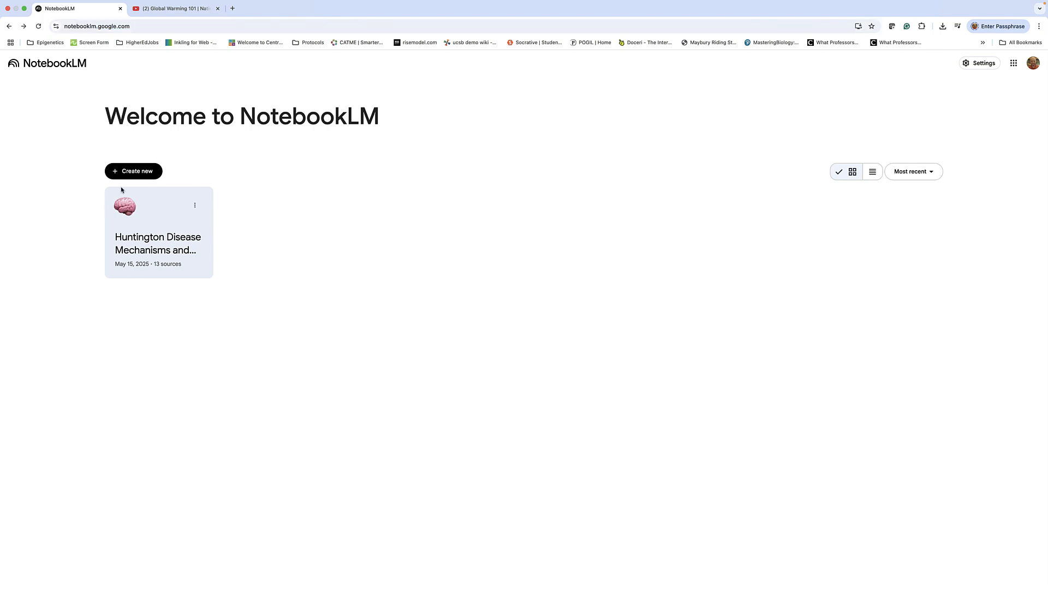
click(137, 230)
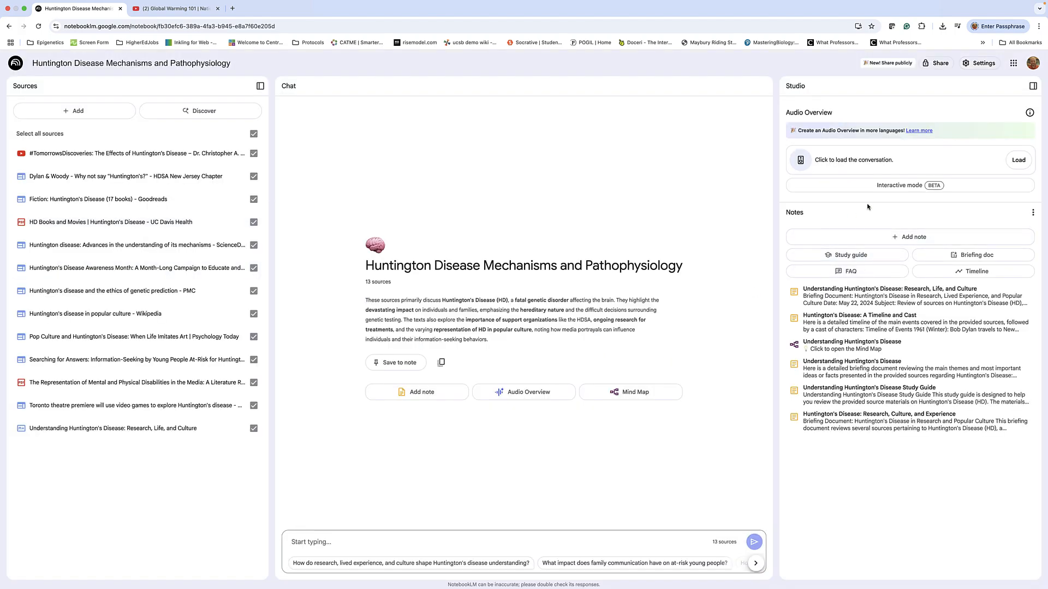
click(1017, 163)
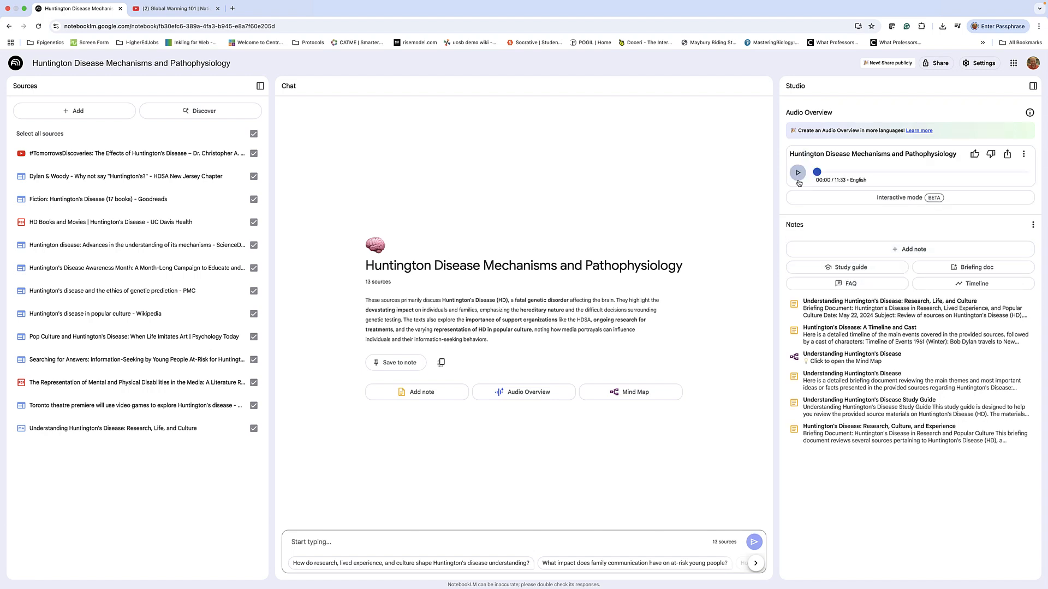
key(XF86AudioRaiseVolume)
click(796, 174)
click(796, 174)
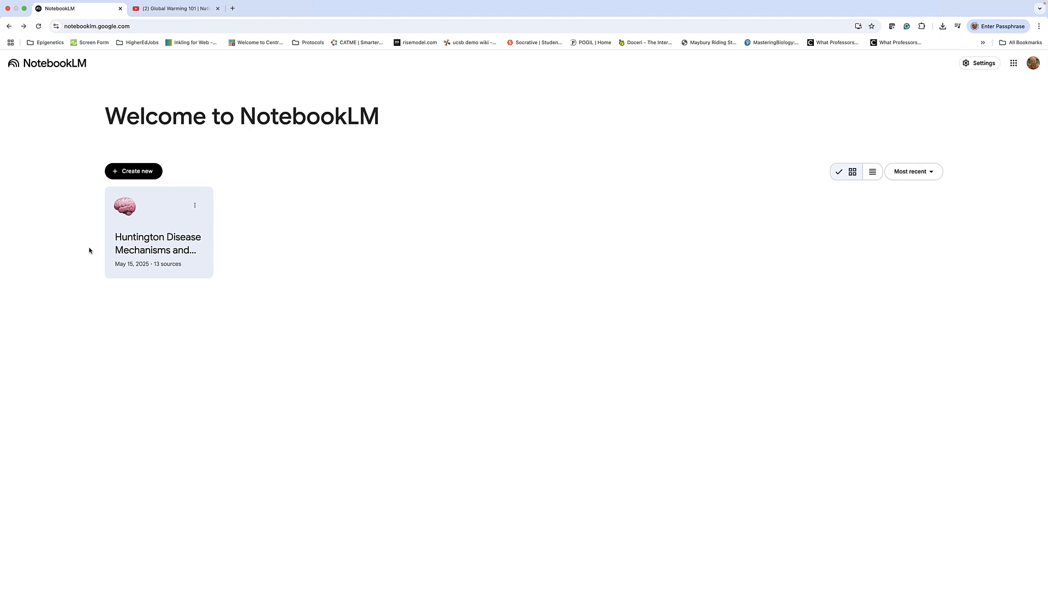
Create a new notebook from the three PDFs in Podcast Sample for 315, then reopen Add sources
click(137, 171)
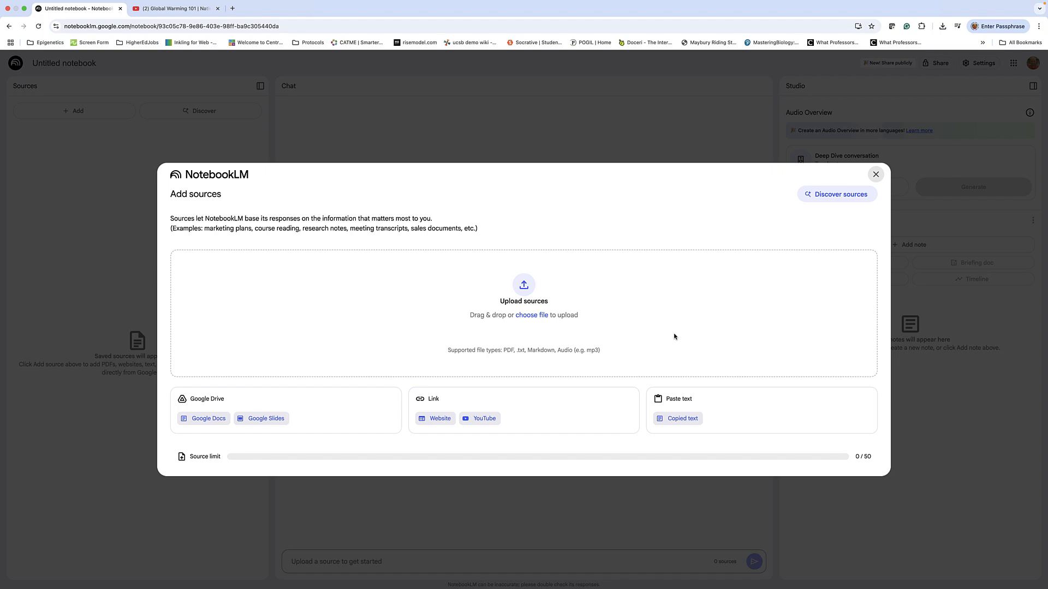
click(525, 315)
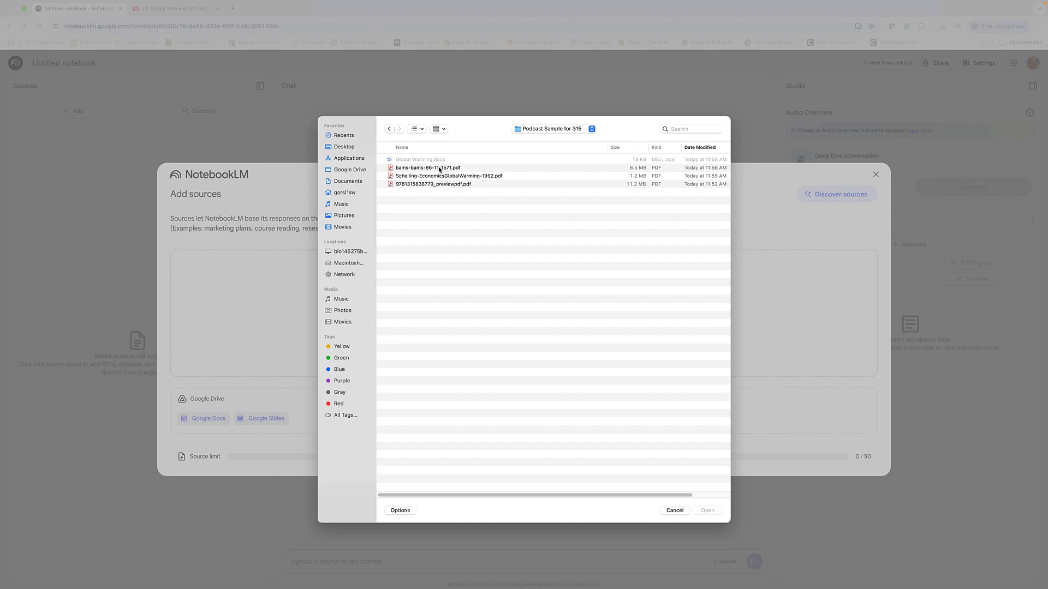
drag(439, 170, 502, 234)
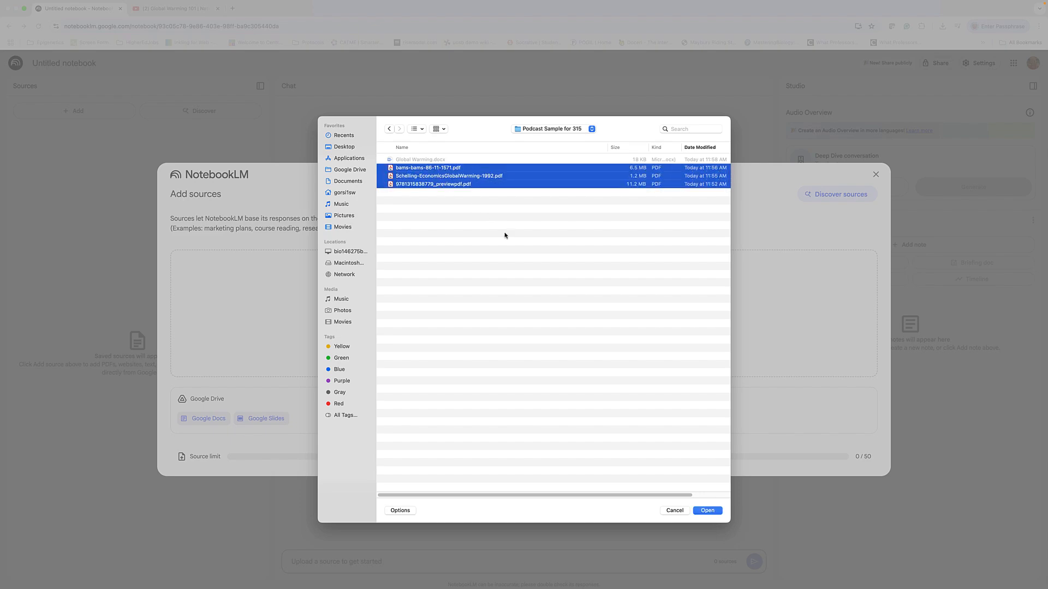
click(707, 510)
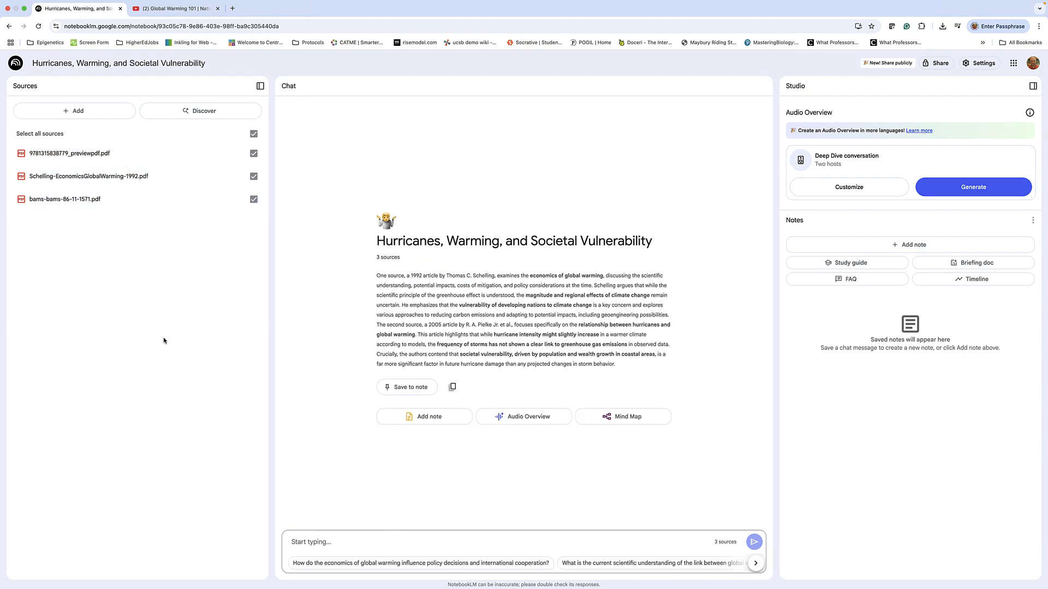
click(84, 112)
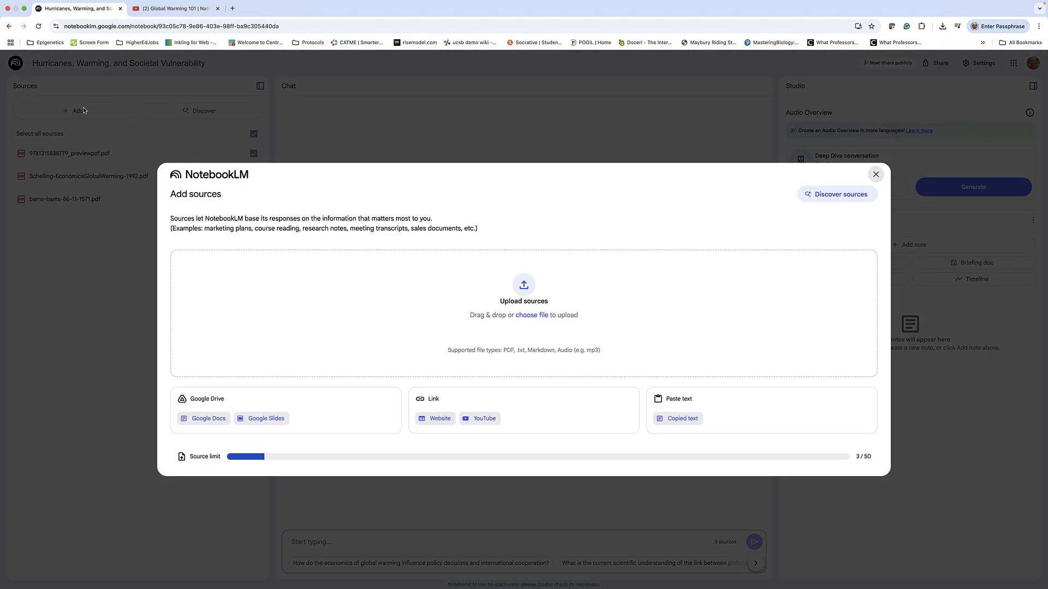
Pick the copied-text source option, then open Global Warming.docx from Podcast Sample for 315 in Word
click(691, 422)
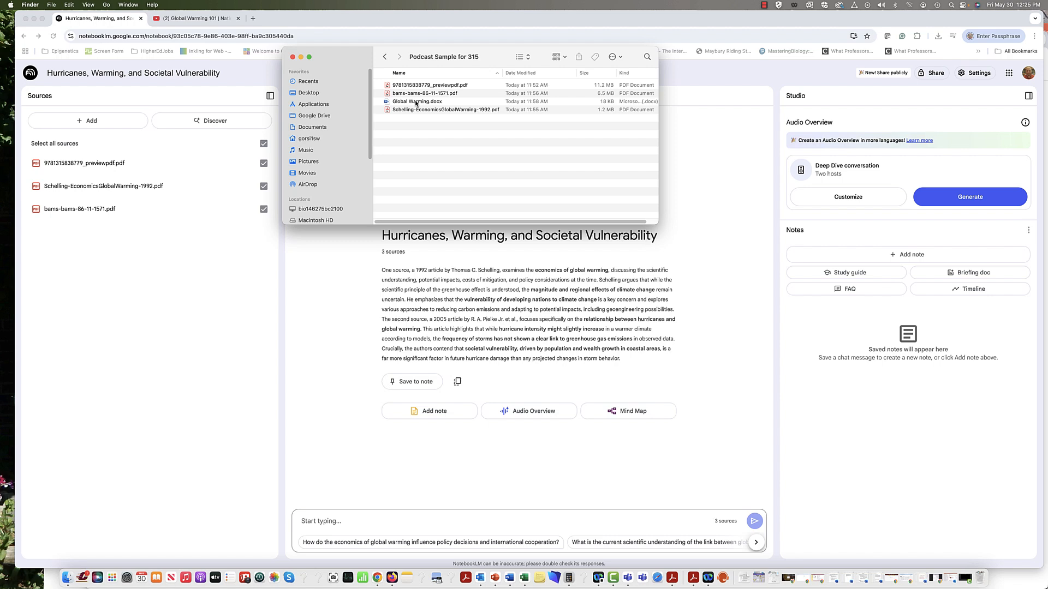
click(415, 103)
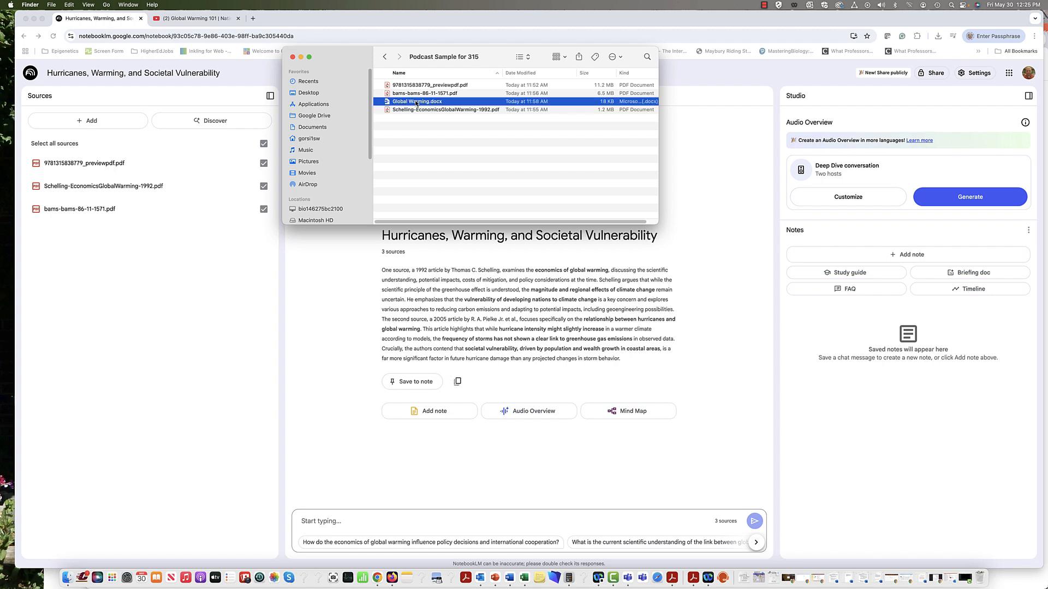
double_click(387, 102)
Select and copy the whole Global Warming document text, then return to the NotebookLM notebook
scroll(540, 194, up, 5)
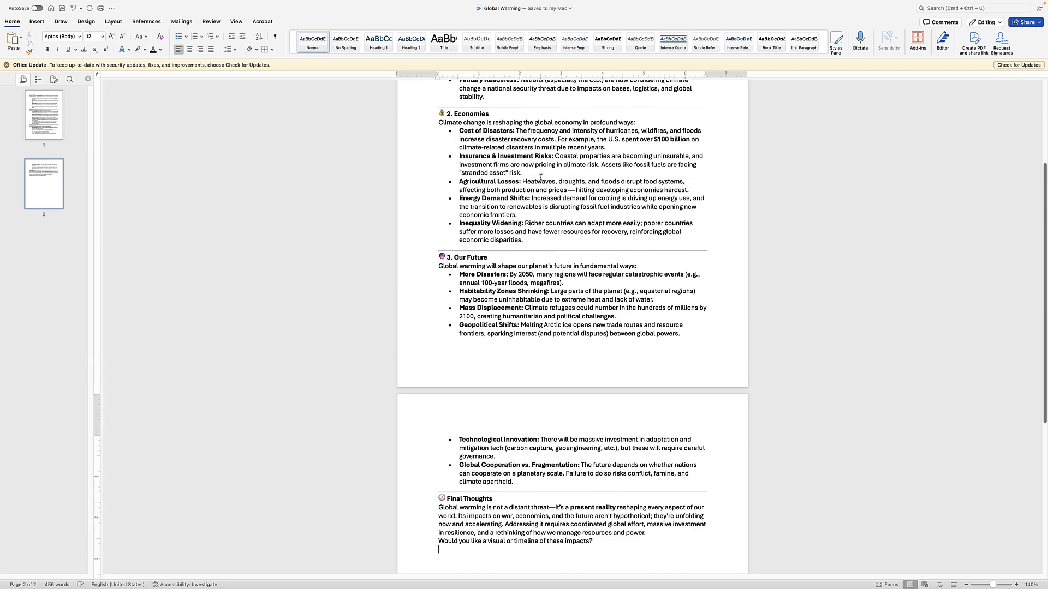
scroll(540, 183, up, 1)
key(super+a)
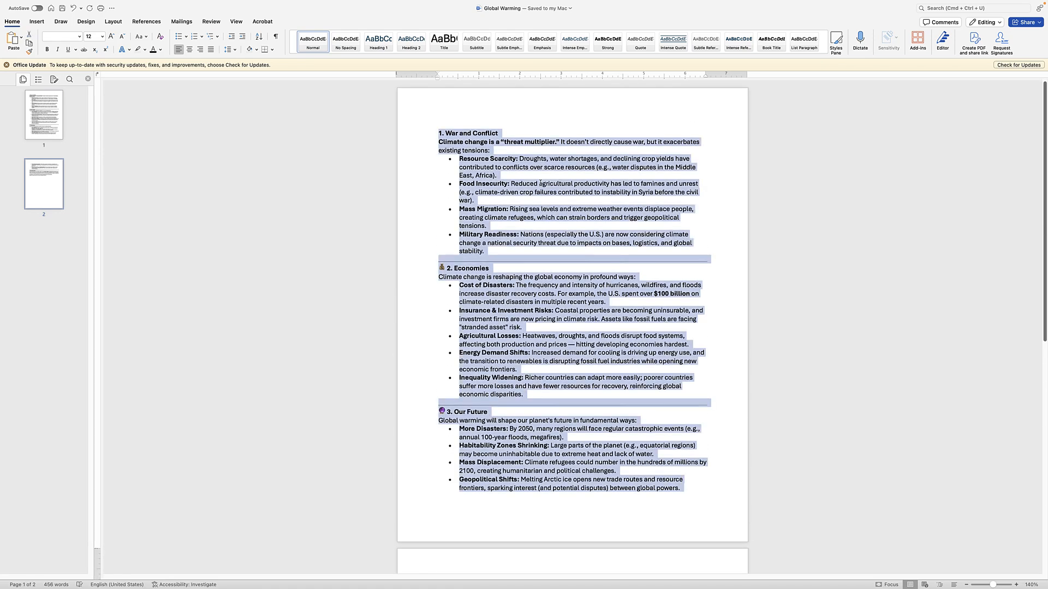
key(super+Tab)
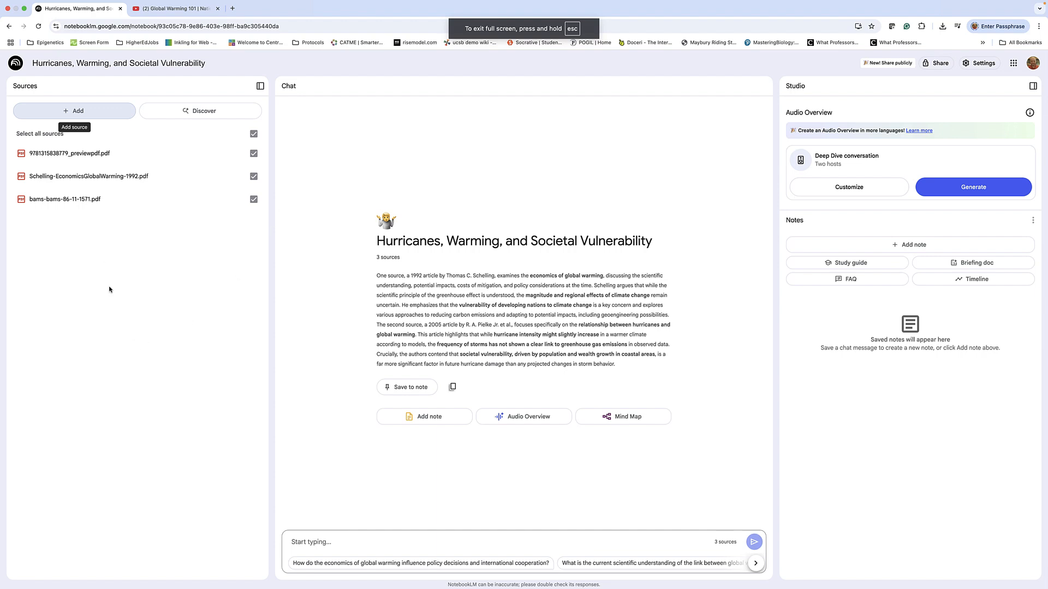
Paste the Global Warming text into NotebookLM as a new copied-text source
click(83, 115)
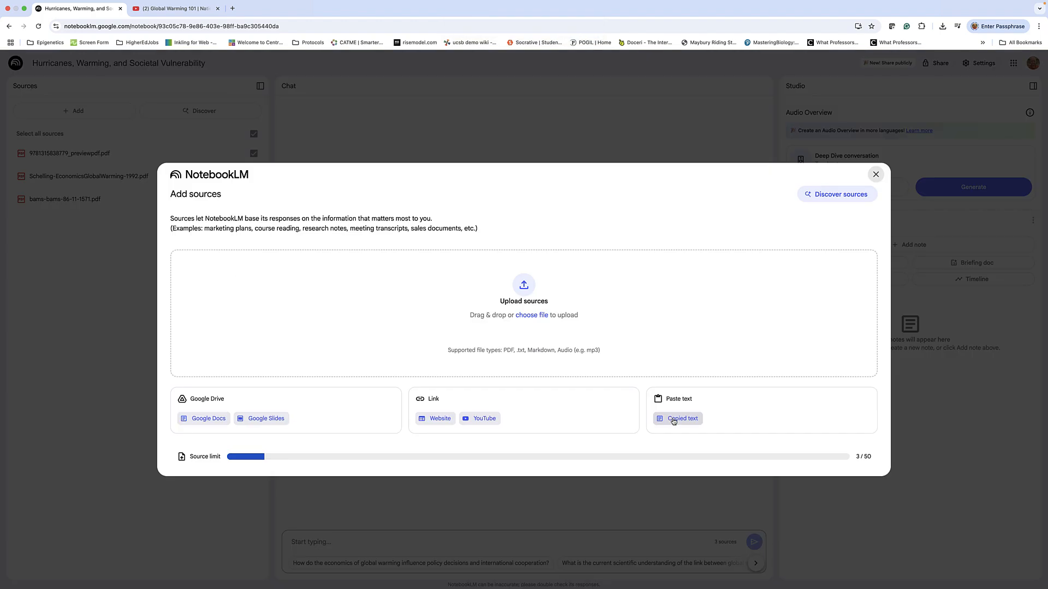
click(673, 421)
click(221, 323)
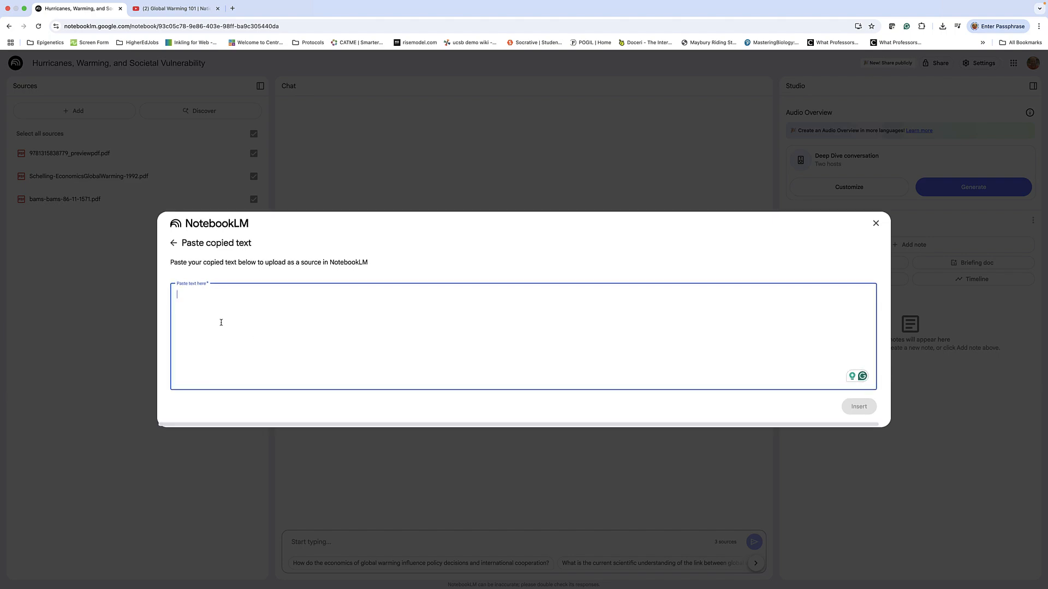
key(super+v)
click(857, 409)
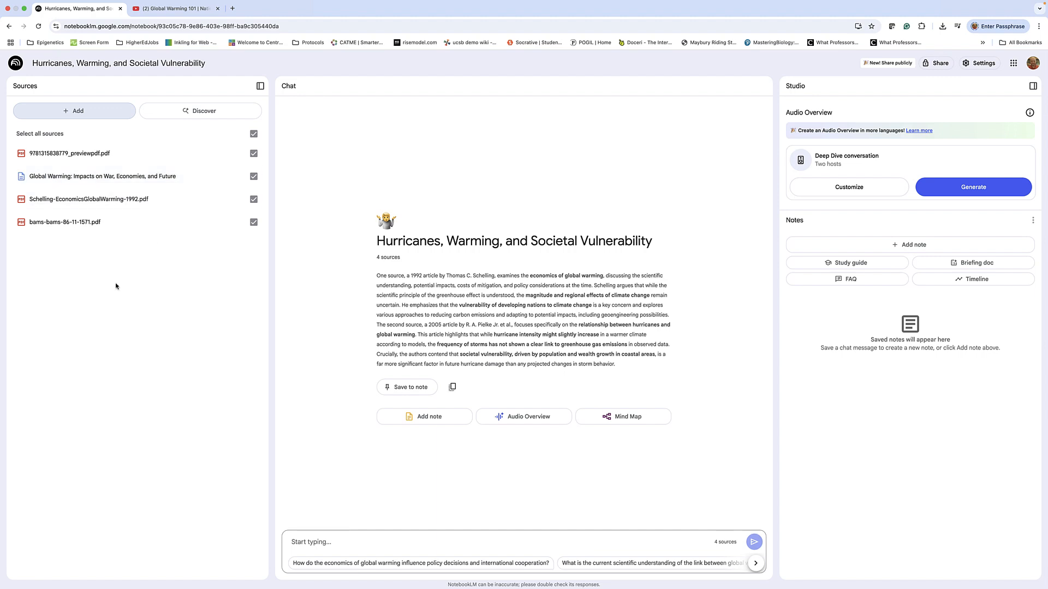
Reopen and close the Add sources window, then go to the Global Warming 101 video
click(73, 113)
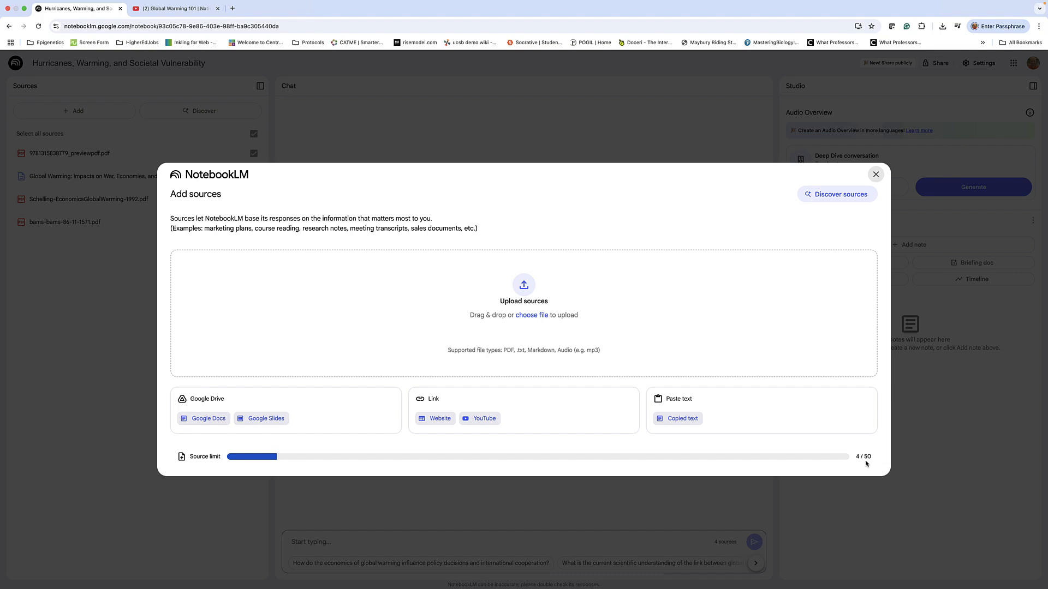
click(868, 493)
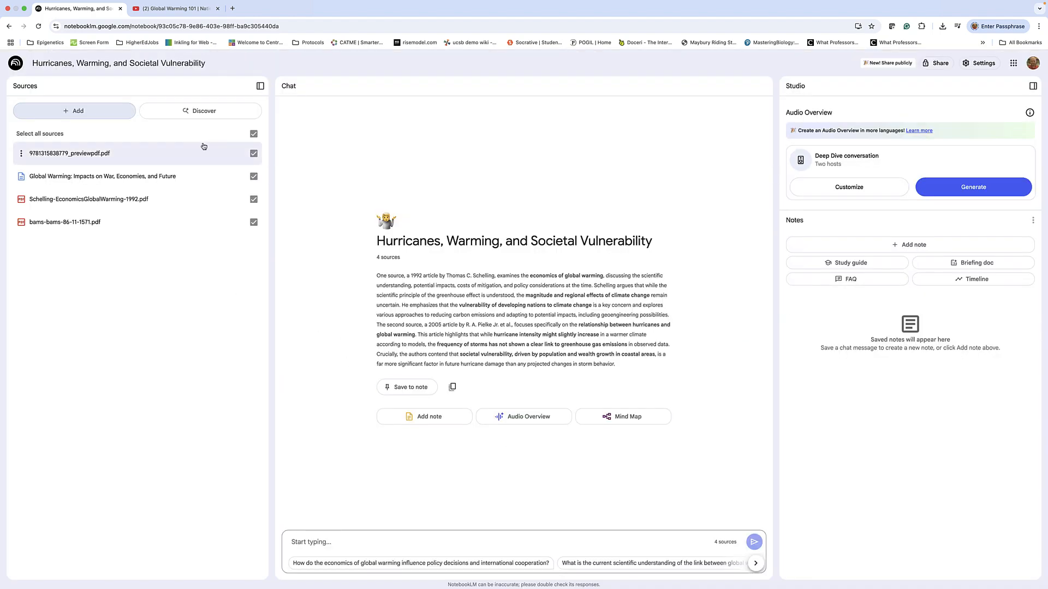
click(172, 8)
Select the web address of the Global Warming 101 | National Geographic video
click(101, 26)
key(ctrl+c)
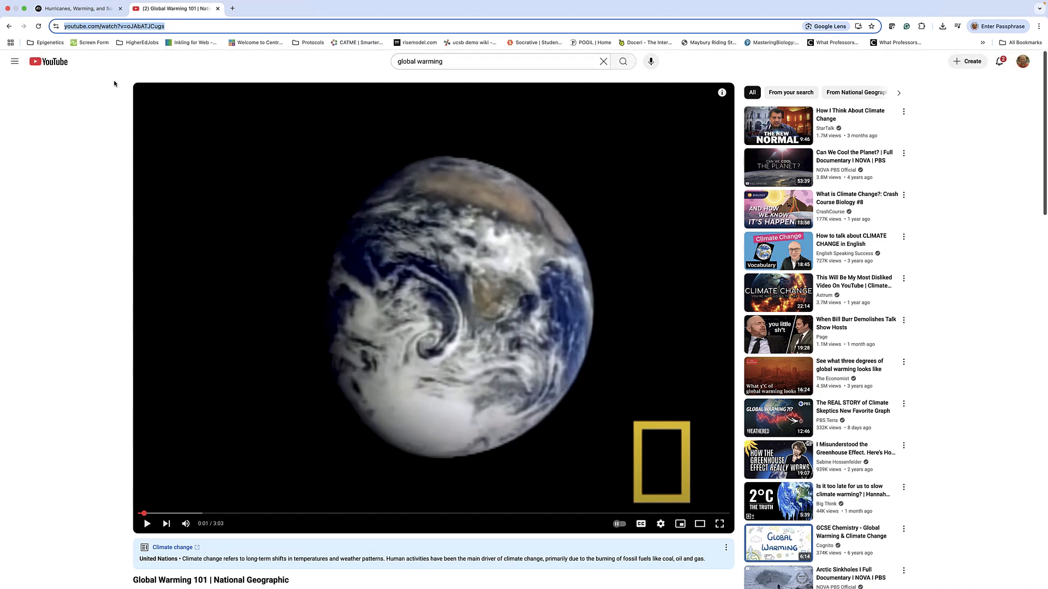
Add the copied Global Warming 101 video link to the notebook as a YouTube source
click(76, 18)
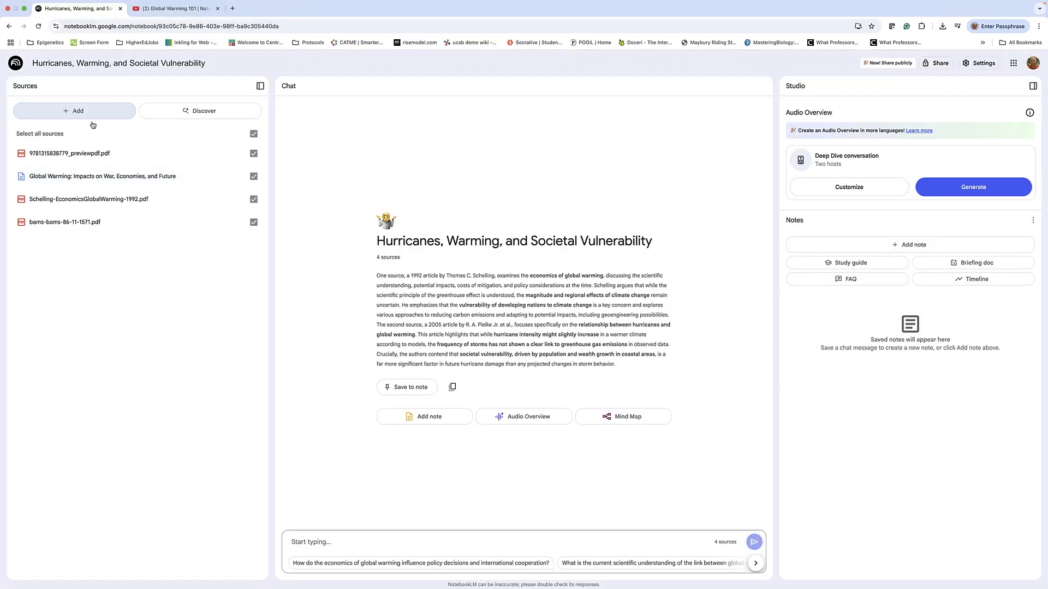
click(78, 113)
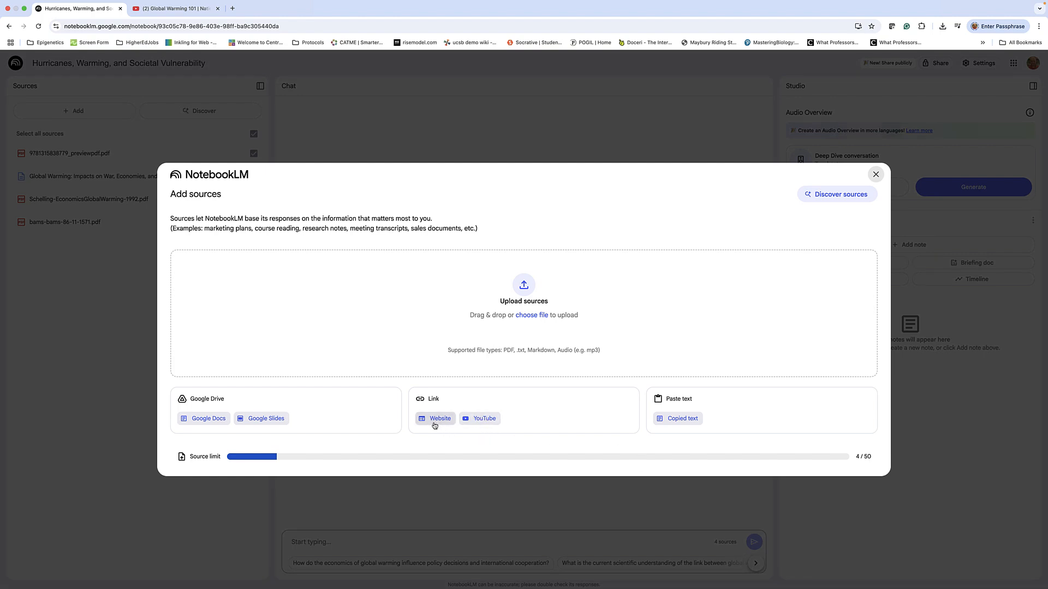
click(480, 418)
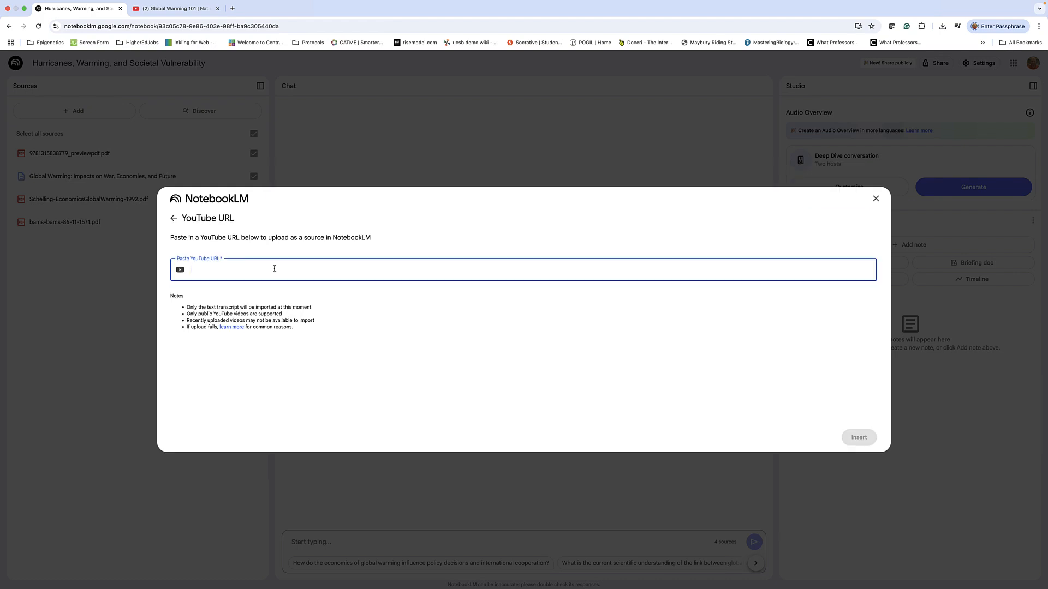
key(ctrl+v)
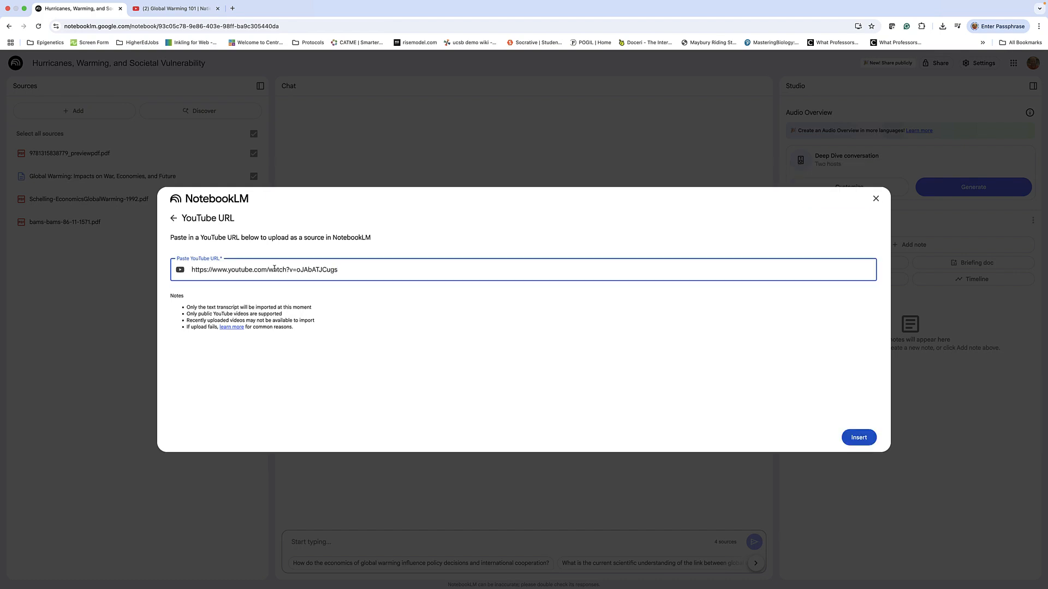
click(850, 440)
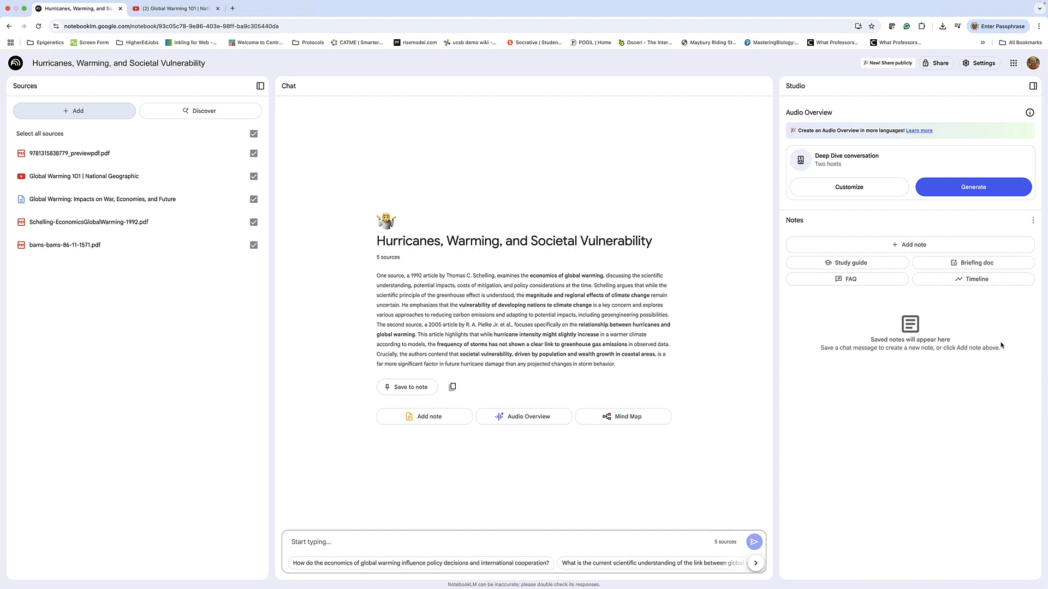
Generate a briefing doc and select all text of the 'Climate Change: Past, Present, and Economic Implications' note
click(975, 265)
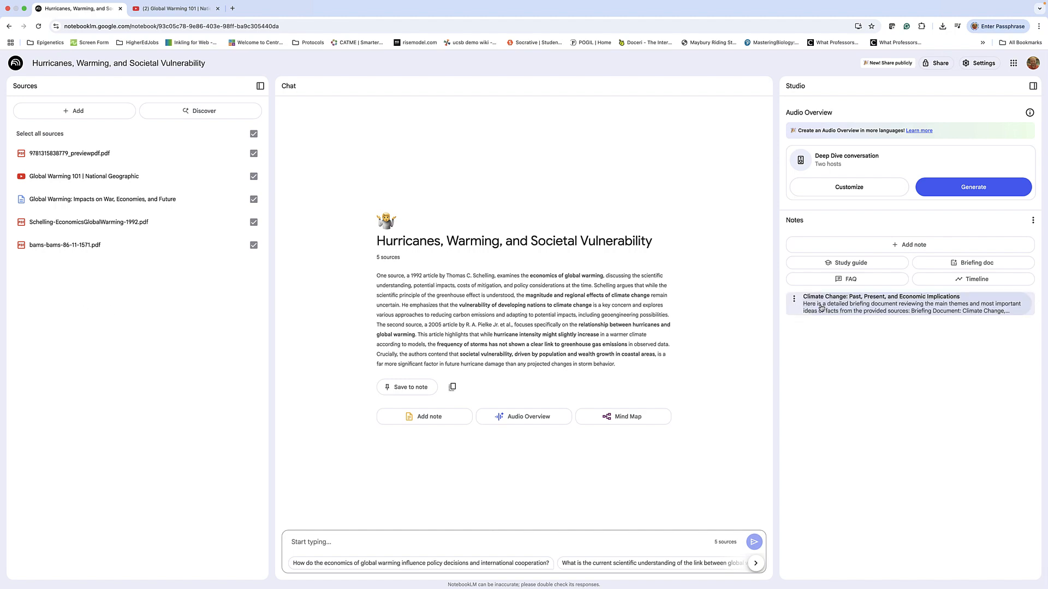
click(822, 309)
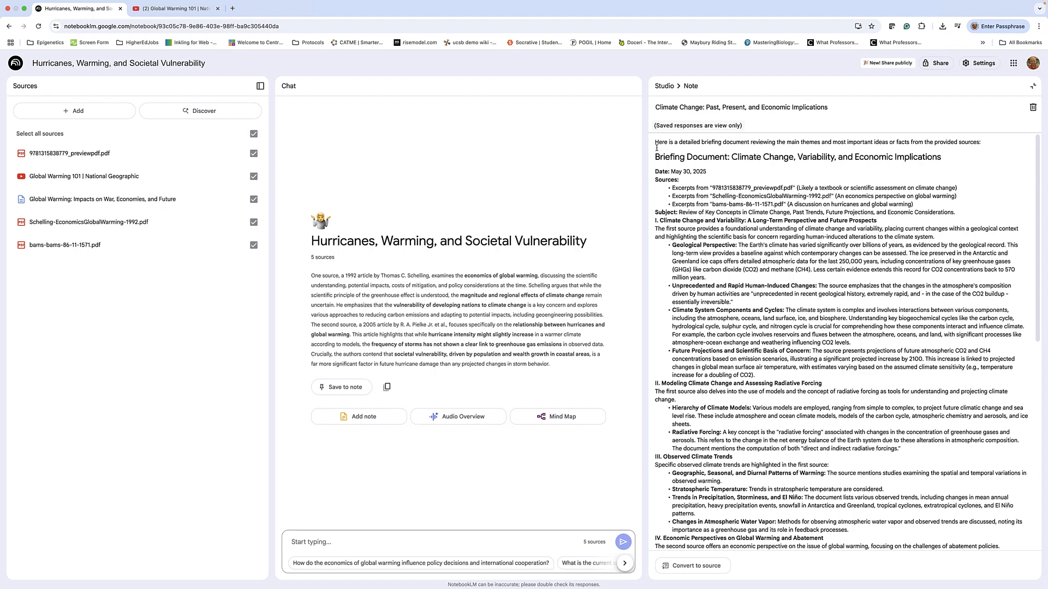
drag(656, 147, 831, 402)
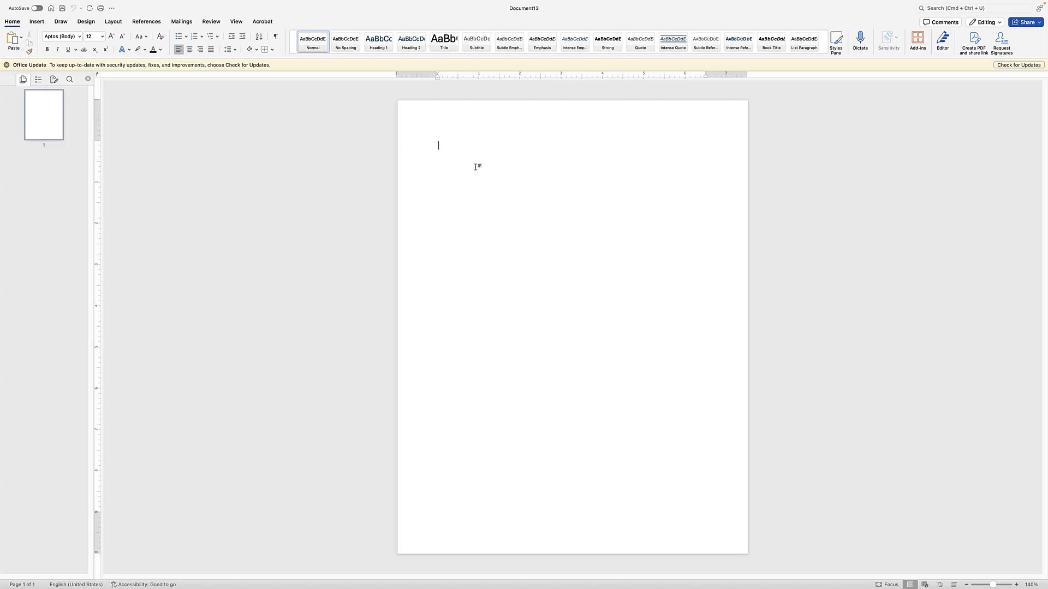
Paste the briefing text into Document13 and add a 'My Edits' line at its end
key(super+v)
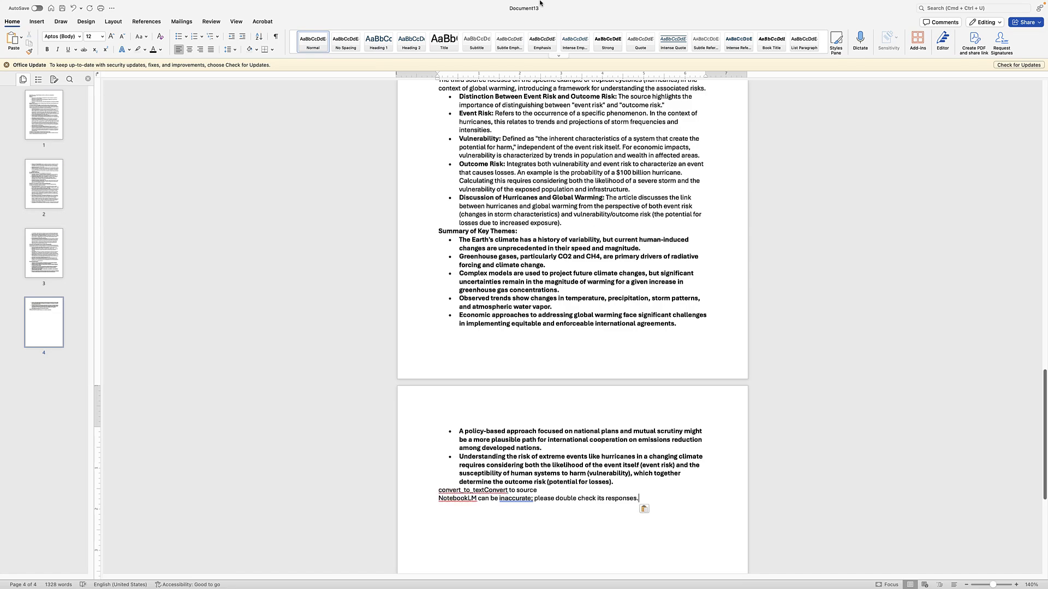
scroll(570, 269, up, 3)
scroll(570, 269, up, 20)
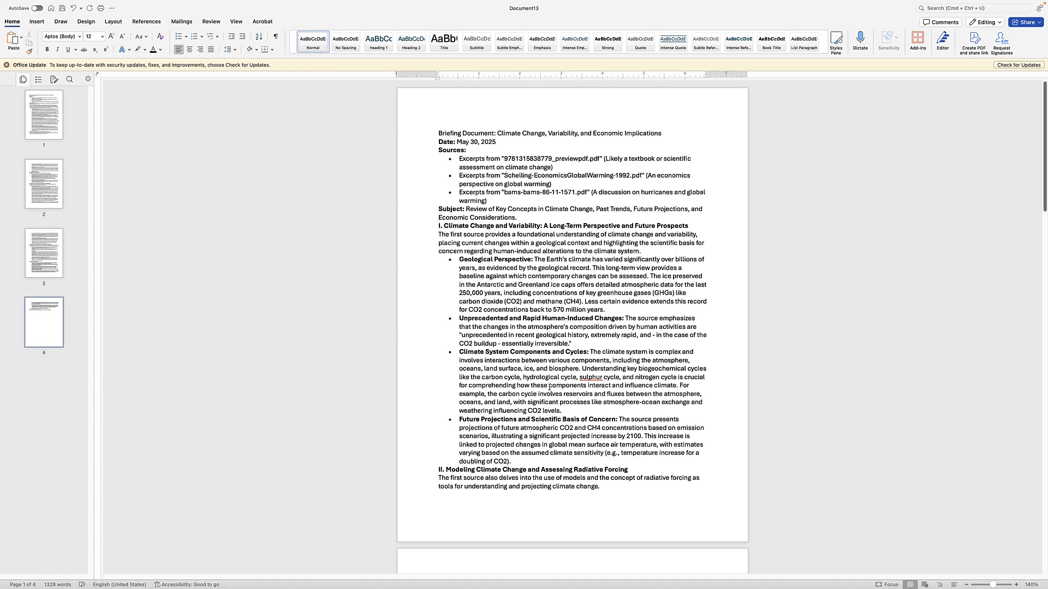
scroll(549, 388, down, 20)
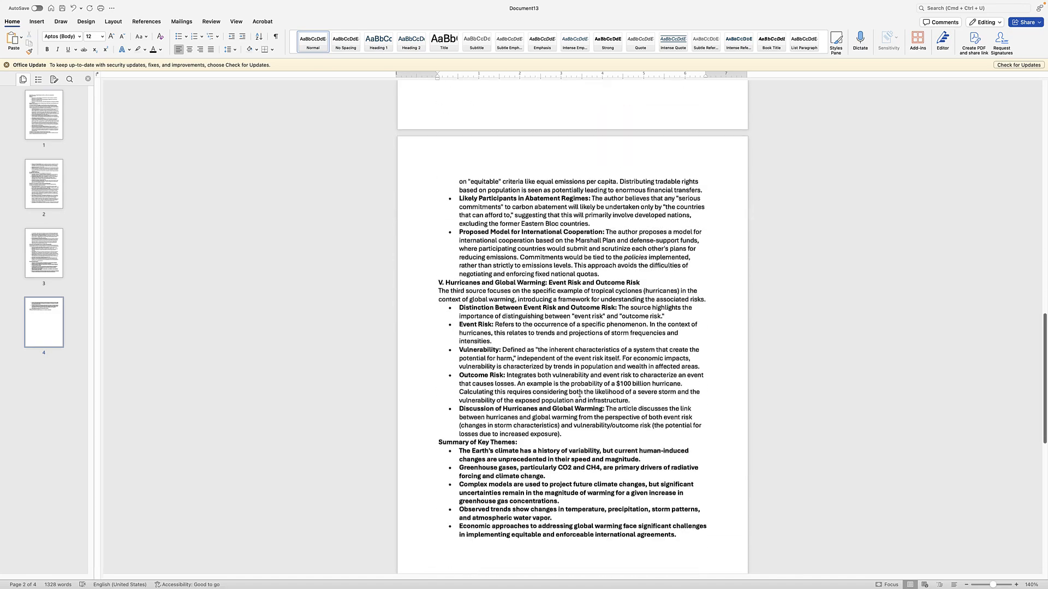
scroll(579, 394, down, 5)
text(My)
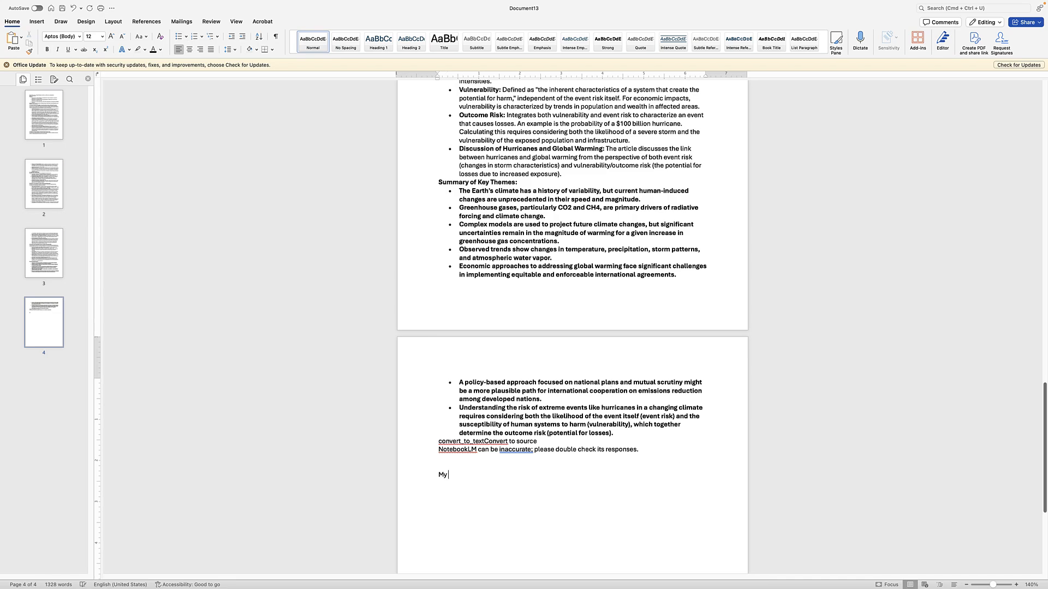
text( Edits:)
scroll(599, 264, up, 20)
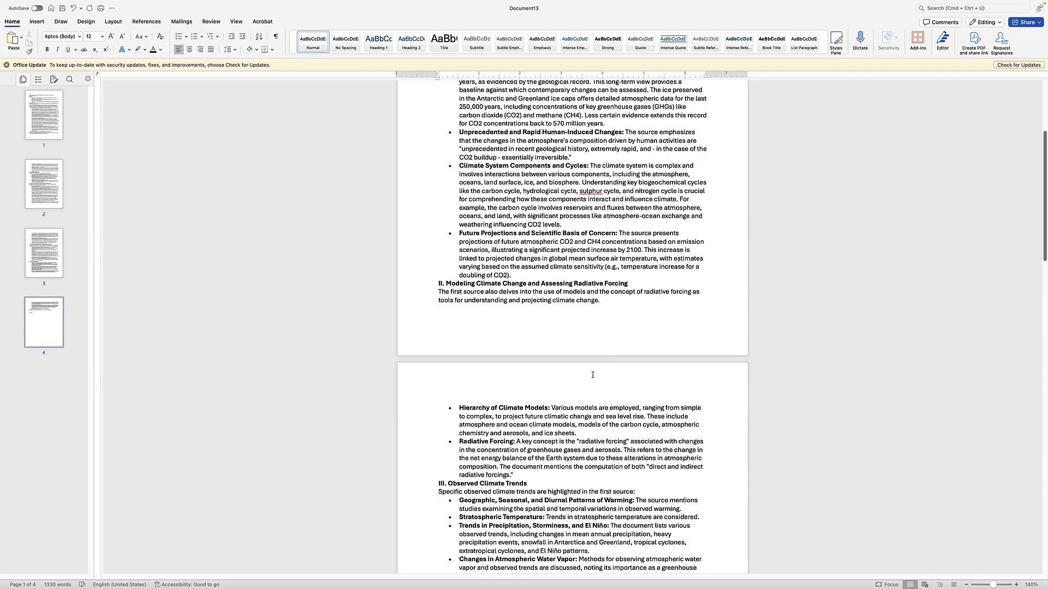
scroll(592, 375, down, 20)
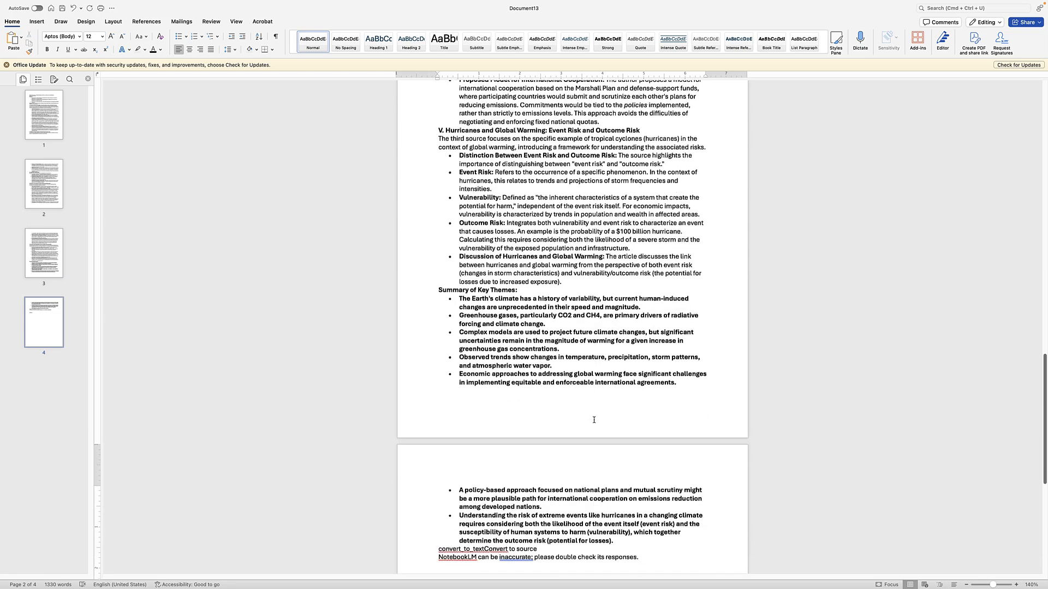
scroll(589, 443, down, 3)
click(475, 395)
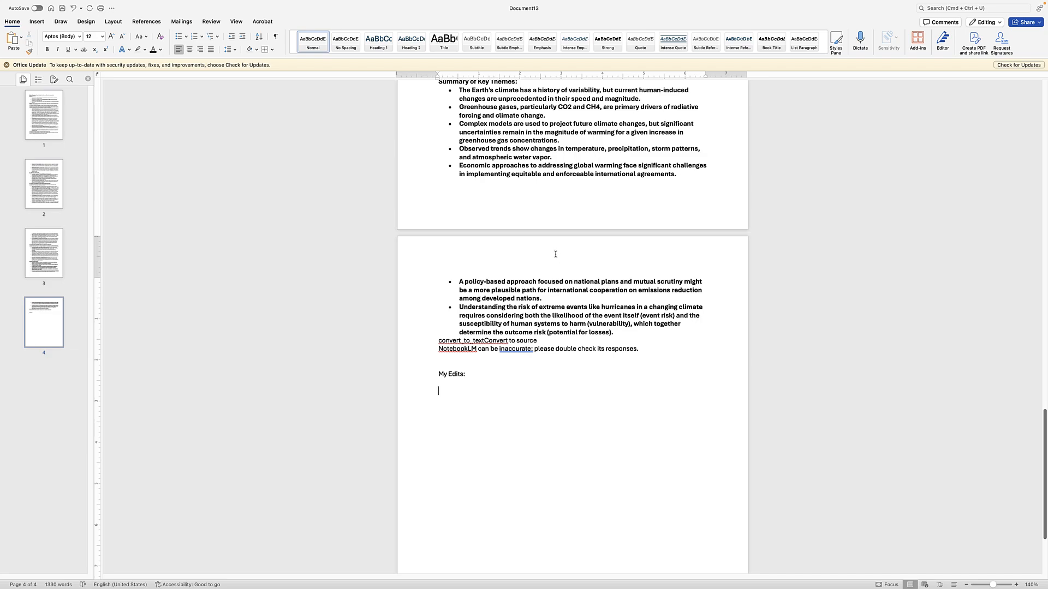
Save the document as 'Briefing Document' with an underscore and the author's surname appended
key(super+a)
key(super+s)
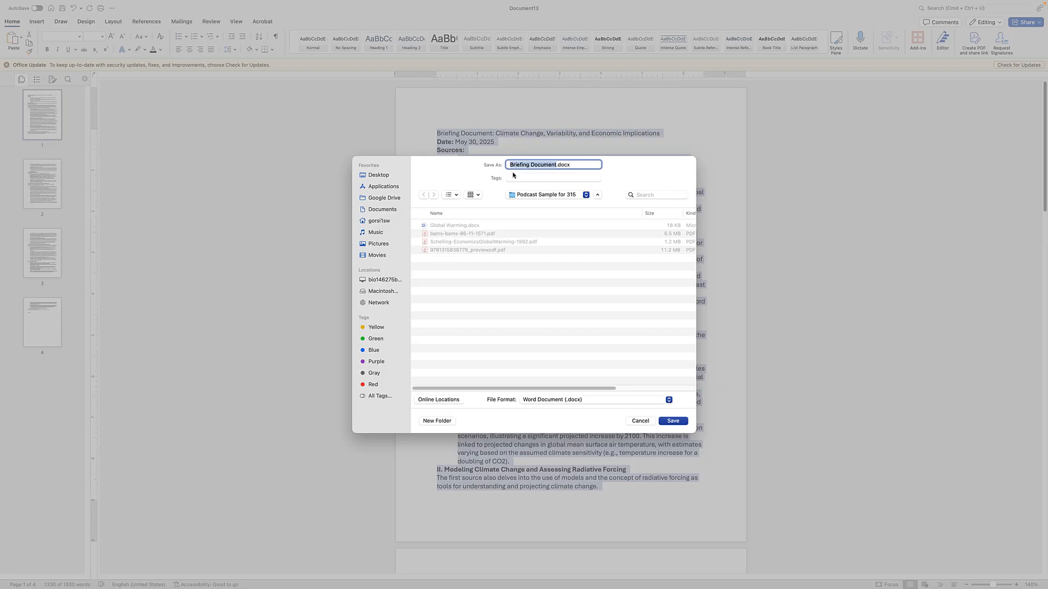
click(556, 165)
text(_Gorsich)
key(Return)
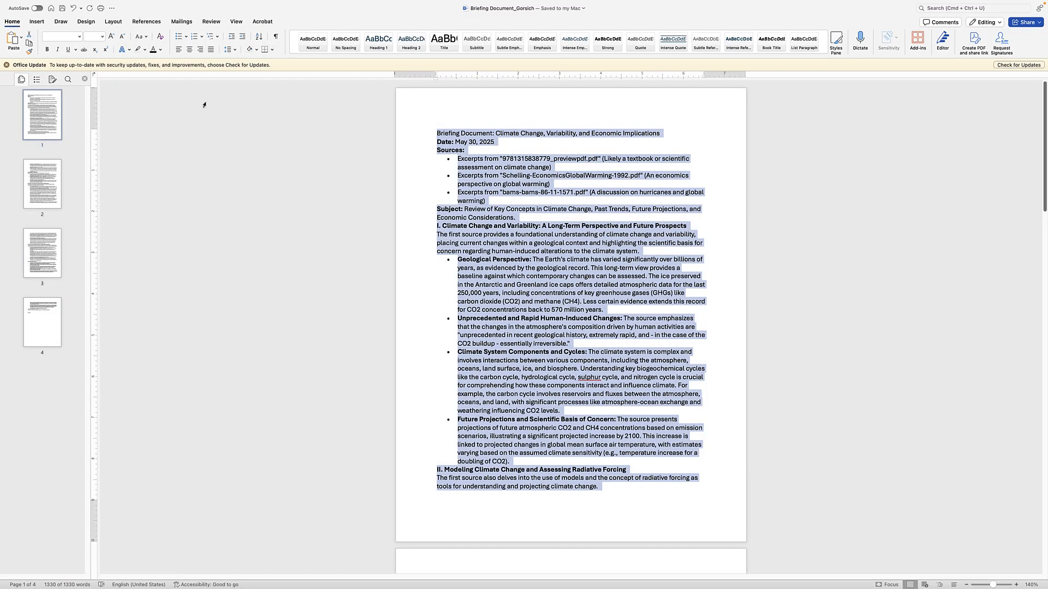
click(48, 5)
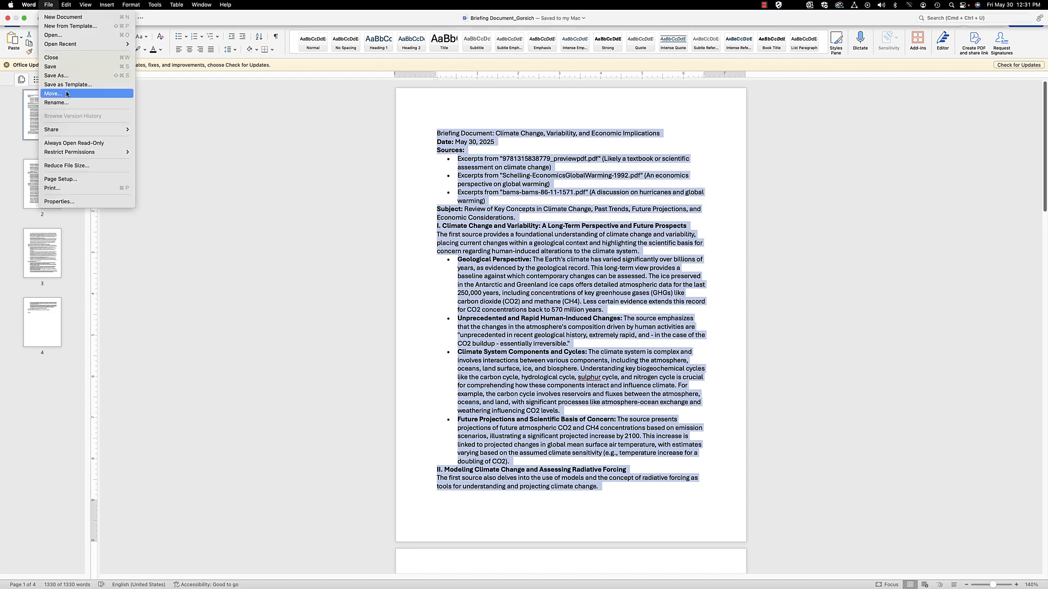
Print the briefing document to a PDF using Save as PDF
click(82, 190)
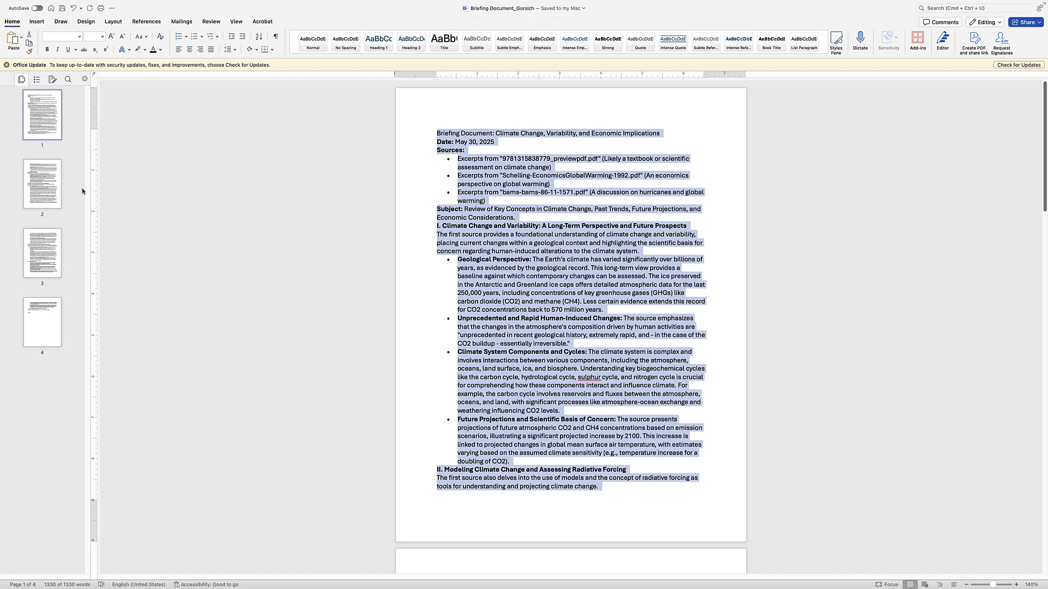
click(437, 335)
click(450, 356)
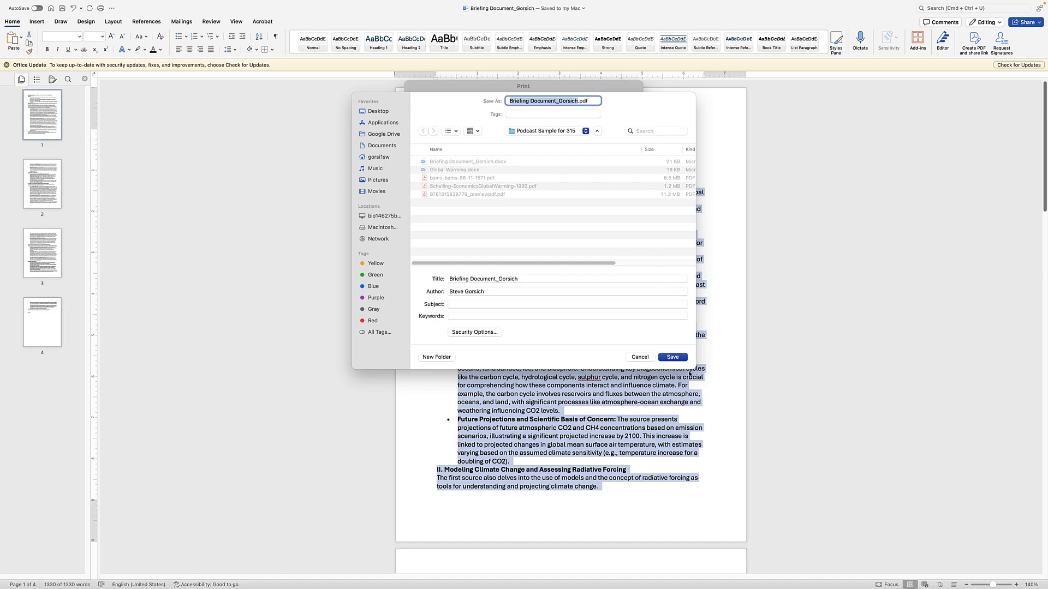
click(670, 358)
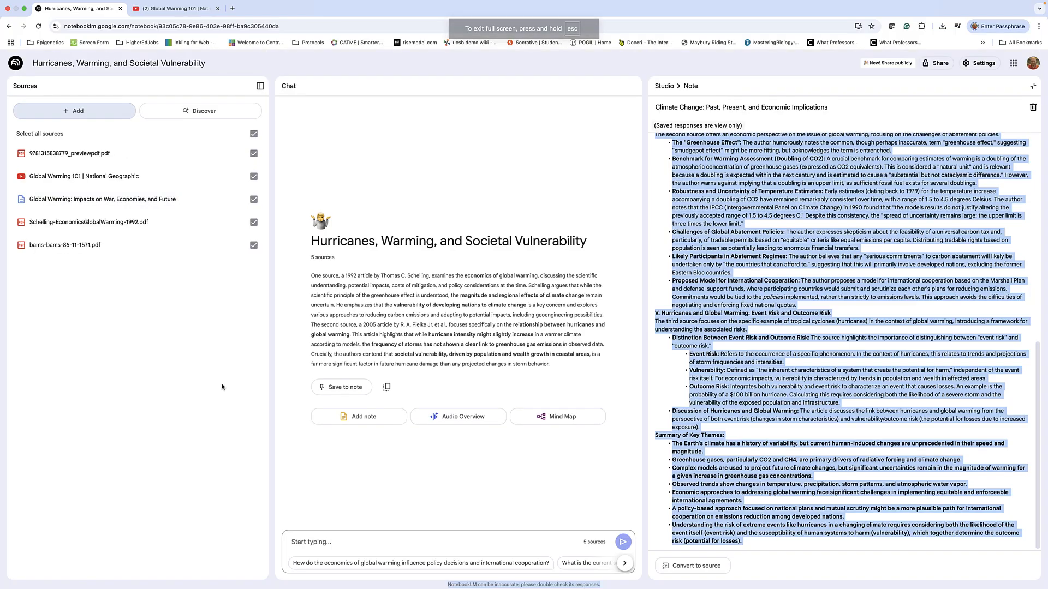
Upload Briefing Document_Gorsich.pdf from the computer as the sixth source, then close the briefing note
click(78, 112)
click(525, 317)
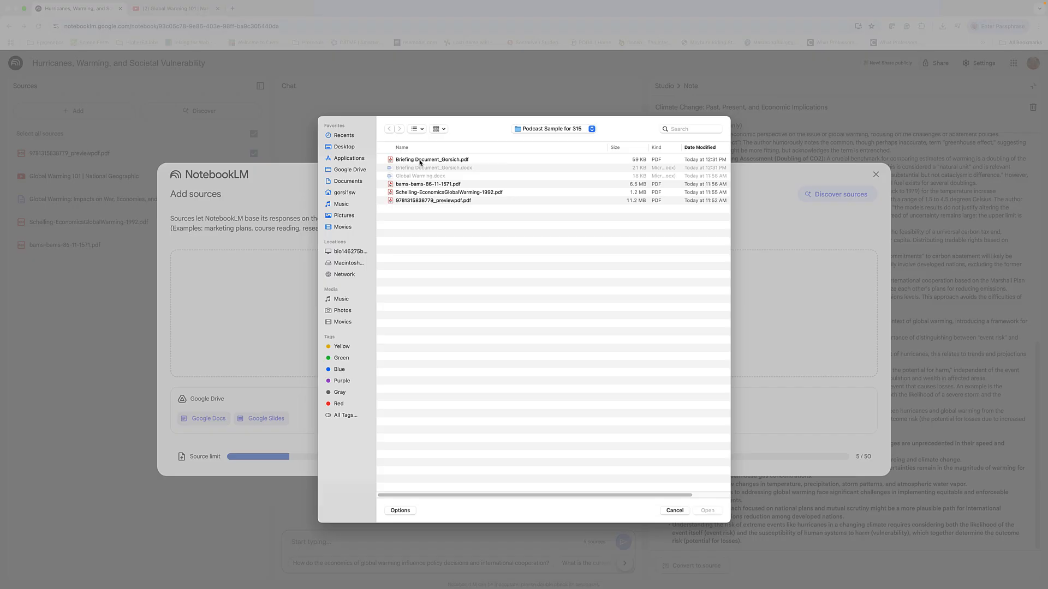
click(450, 161)
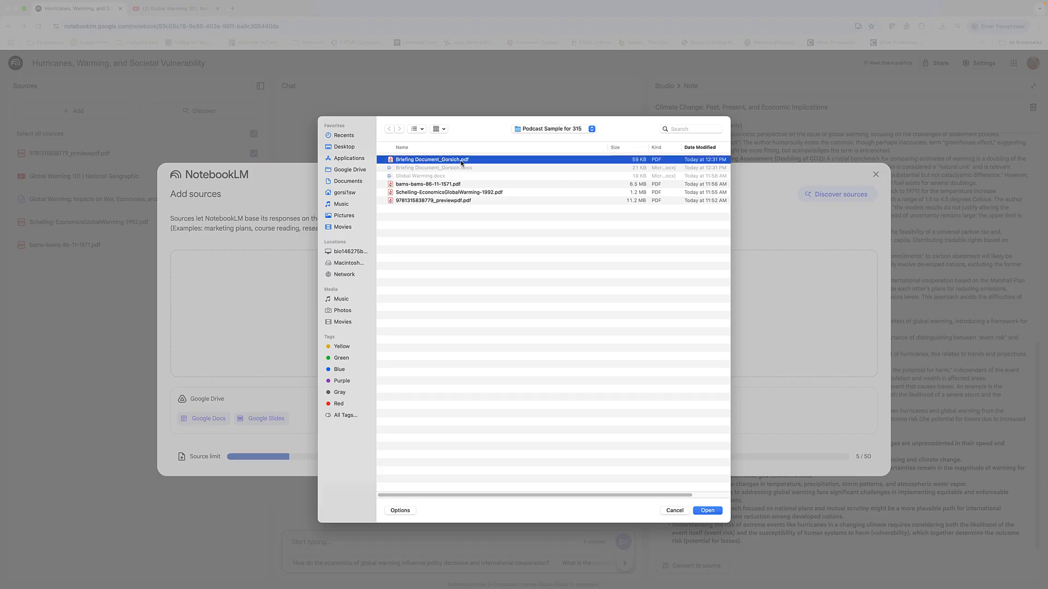
click(707, 512)
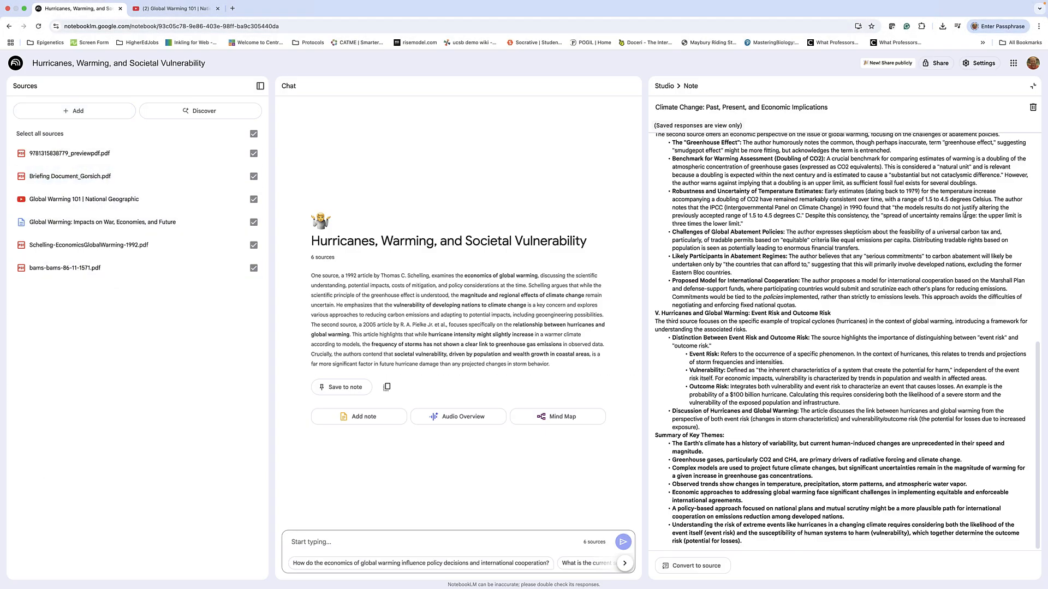
click(1033, 89)
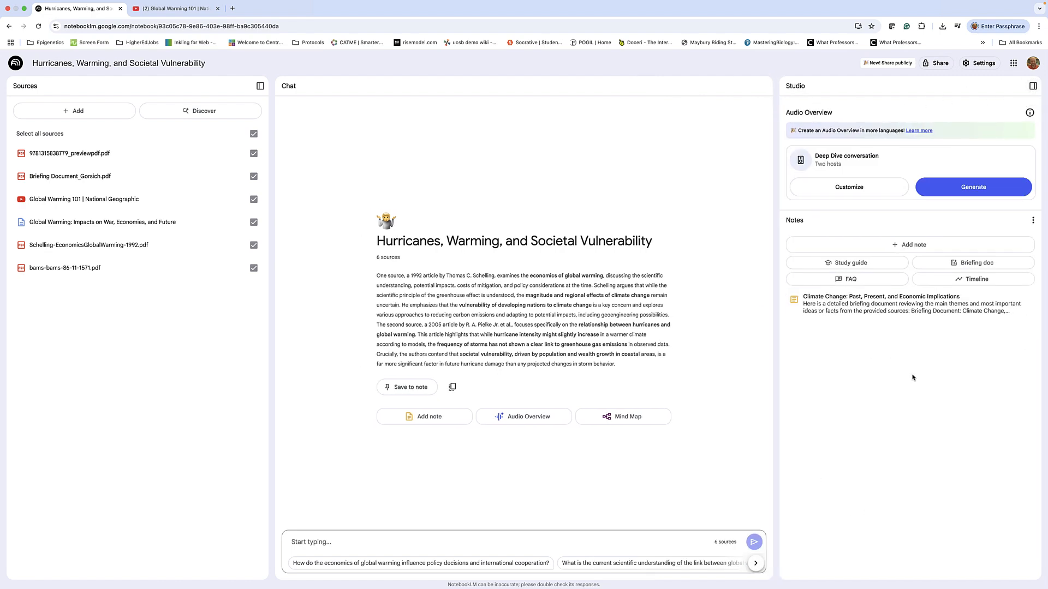
Generate the Deep Dive audio overview, play it with volume raised, and pause at 0:23
click(971, 188)
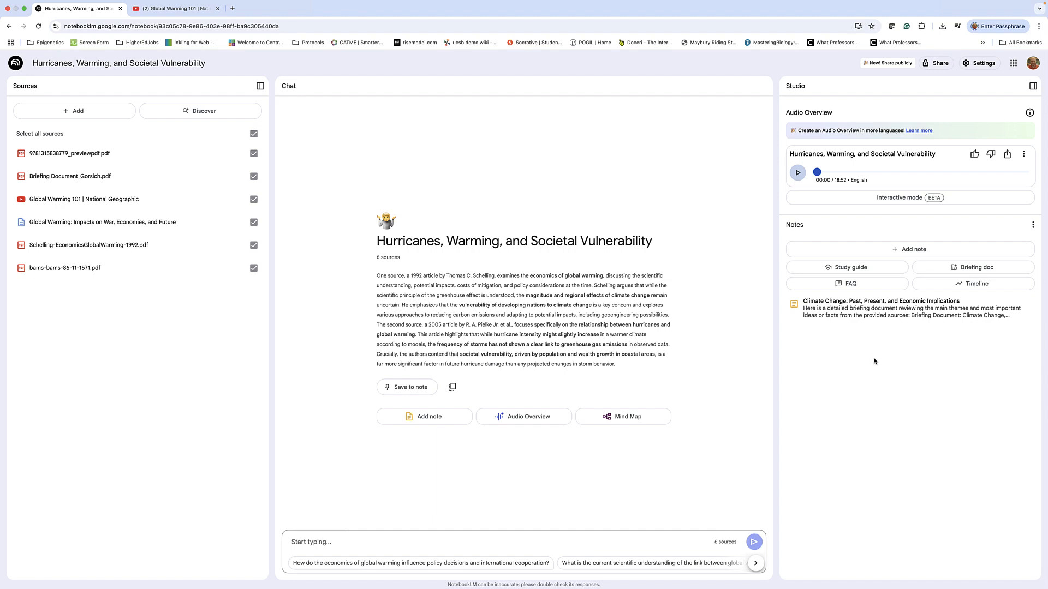
click(796, 174)
key(XF86AudioRaiseVolume)
click(797, 174)
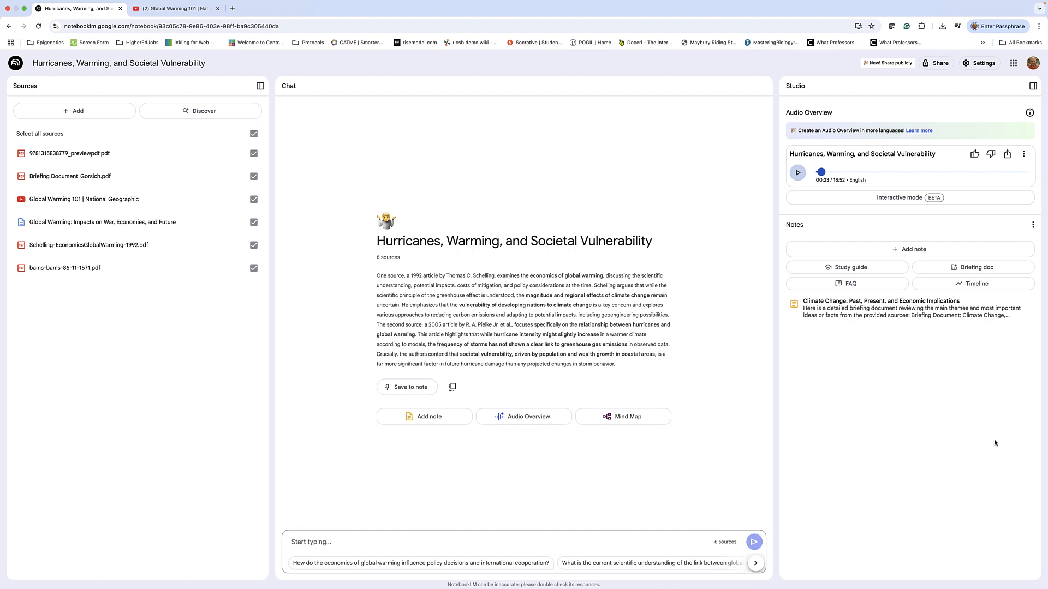
Turn on public access for the audio overview, copy its share link, and close the dialog
click(1007, 155)
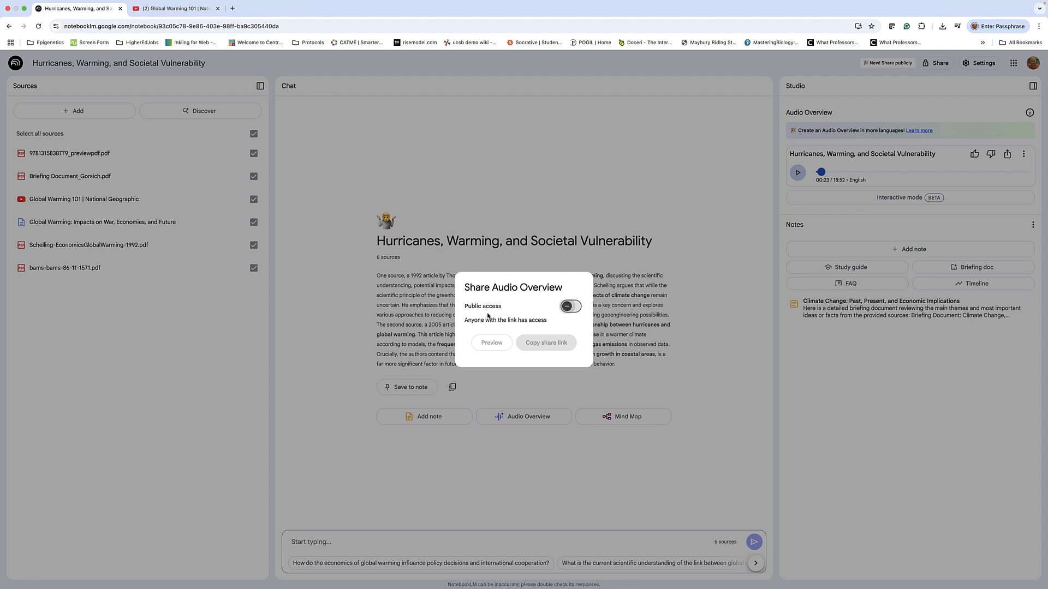
click(570, 308)
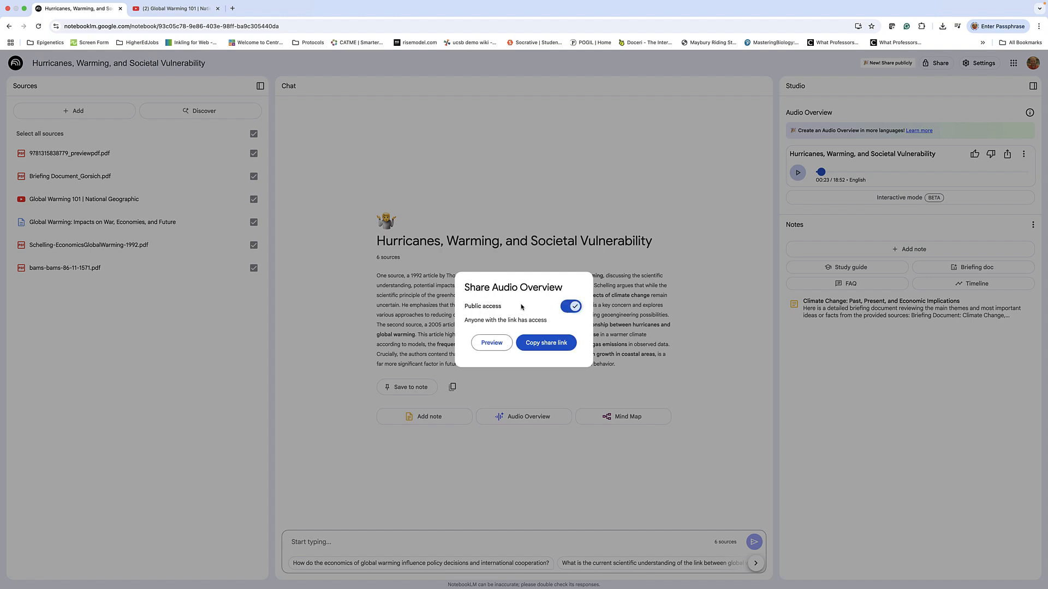
click(546, 344)
click(547, 348)
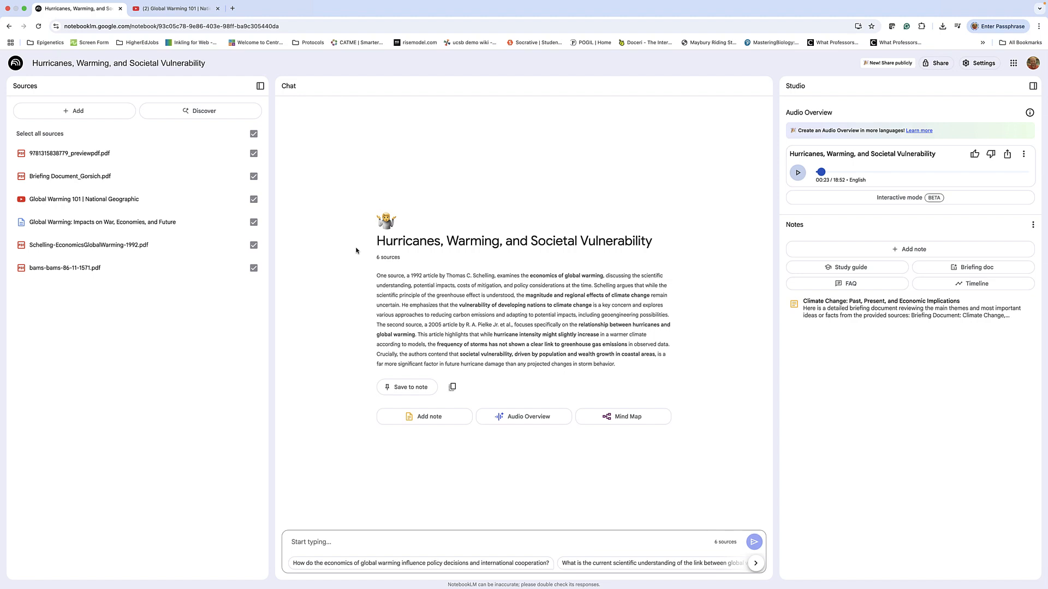
Paste the copied share link into a new Chrome tab to load the public audio player
click(233, 9)
click(237, 25)
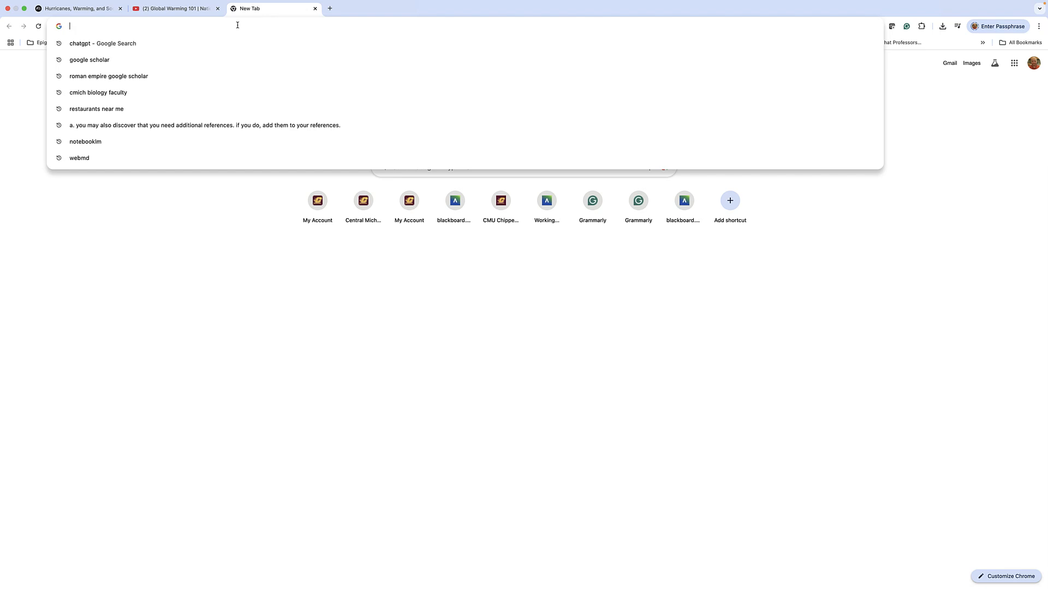
key(super+v)
key(Return)
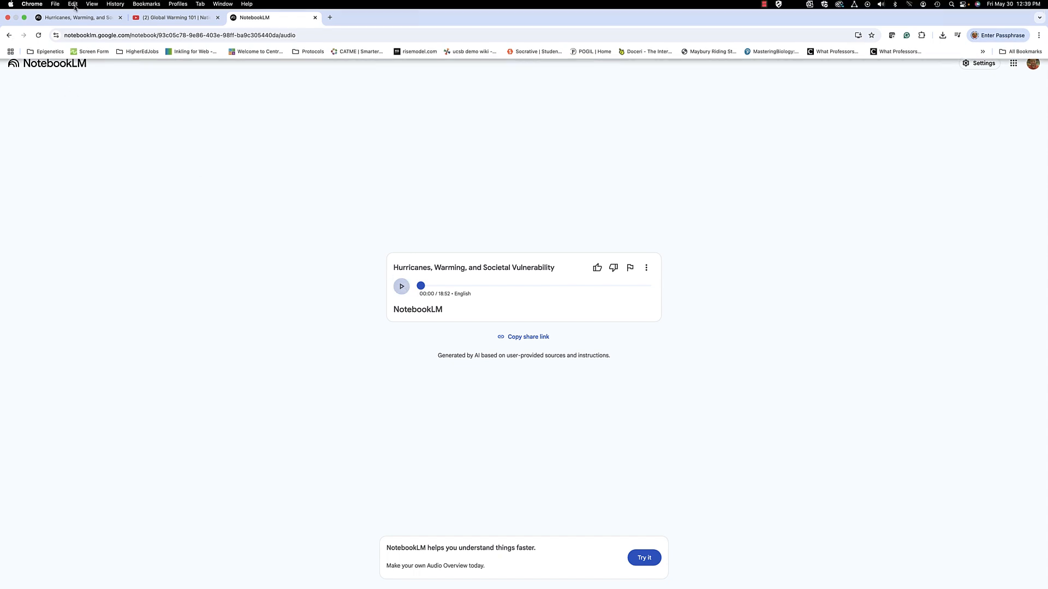
Switch back to the Hurricanes, Warming, and Societal Vulnerability notebook tab
click(71, 3)
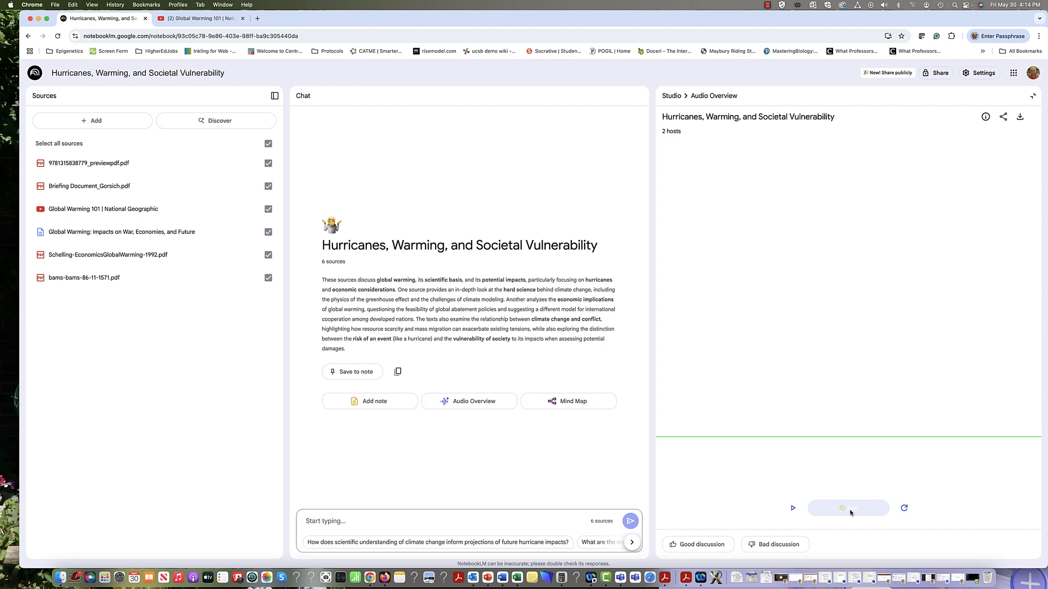
Start the interactive audio overview, join the hosts' conversation, then pause playback
click(789, 510)
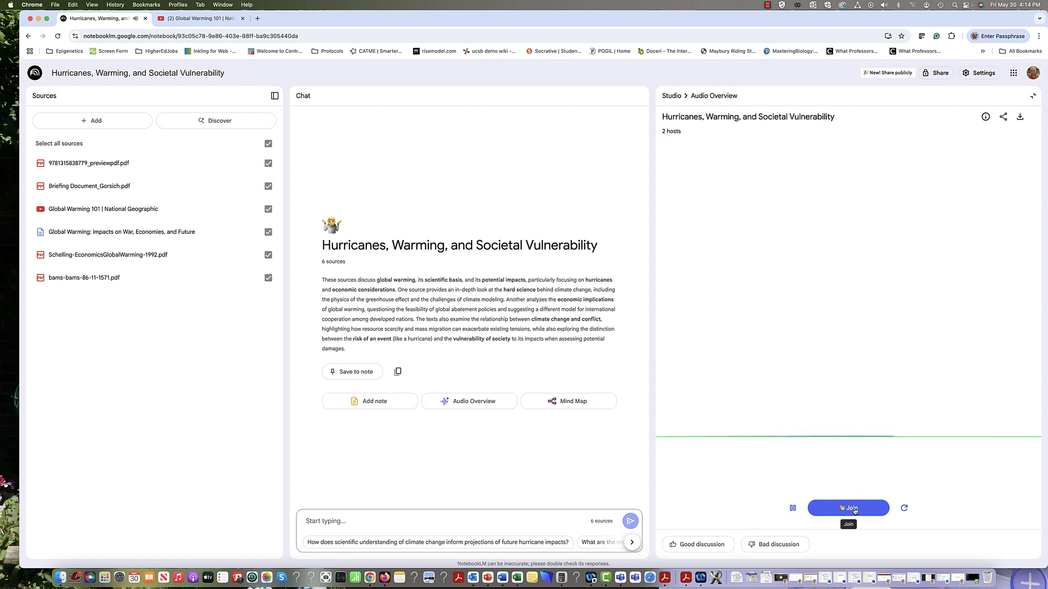
click(854, 509)
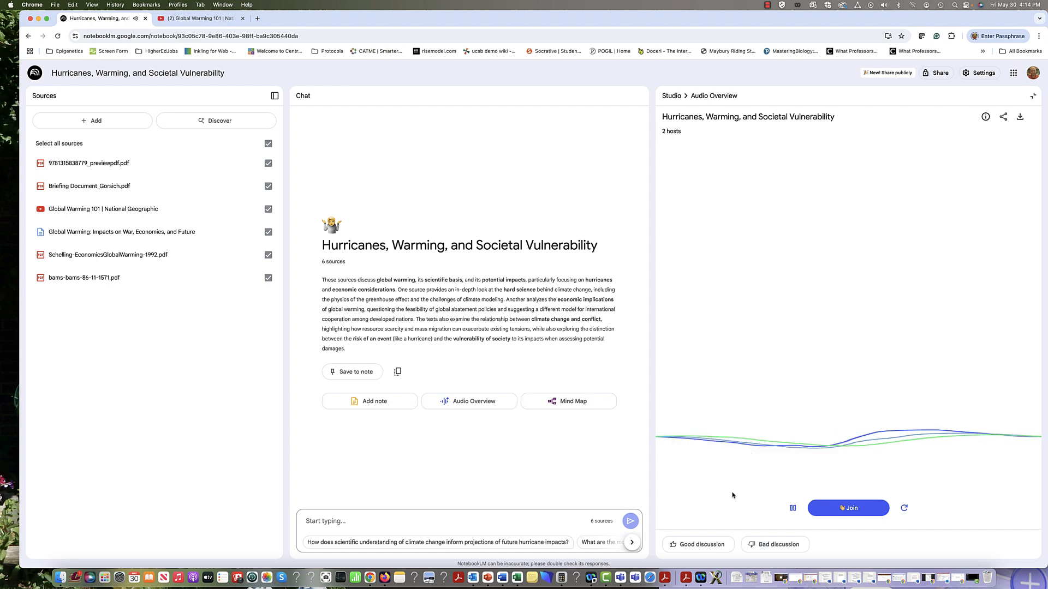
click(790, 509)
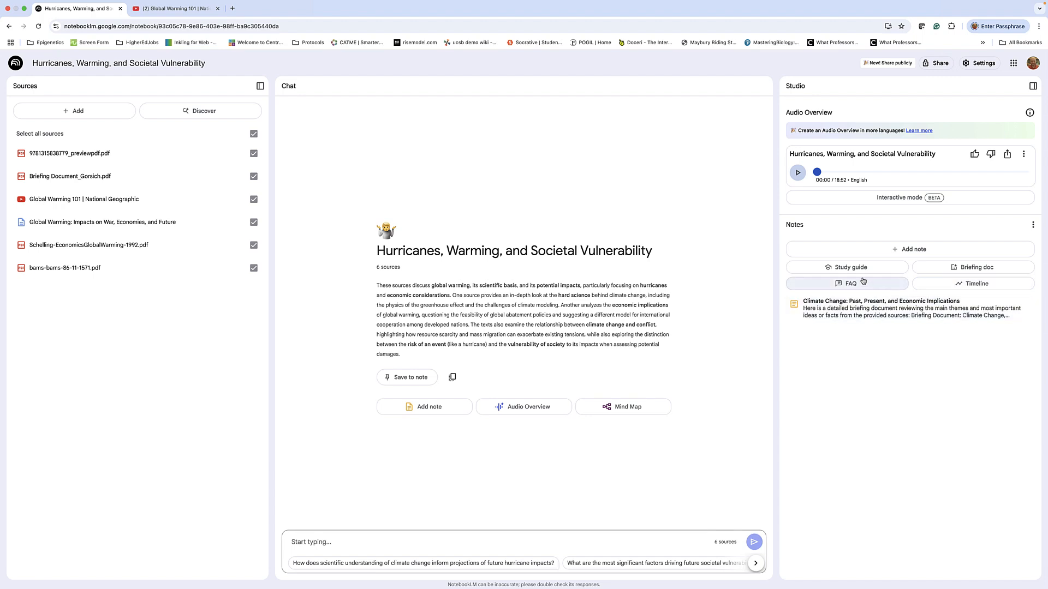
Create Study guide, FAQ and Timeline notes, then open and scroll the Climate Change Timeline and Participants note
click(850, 269)
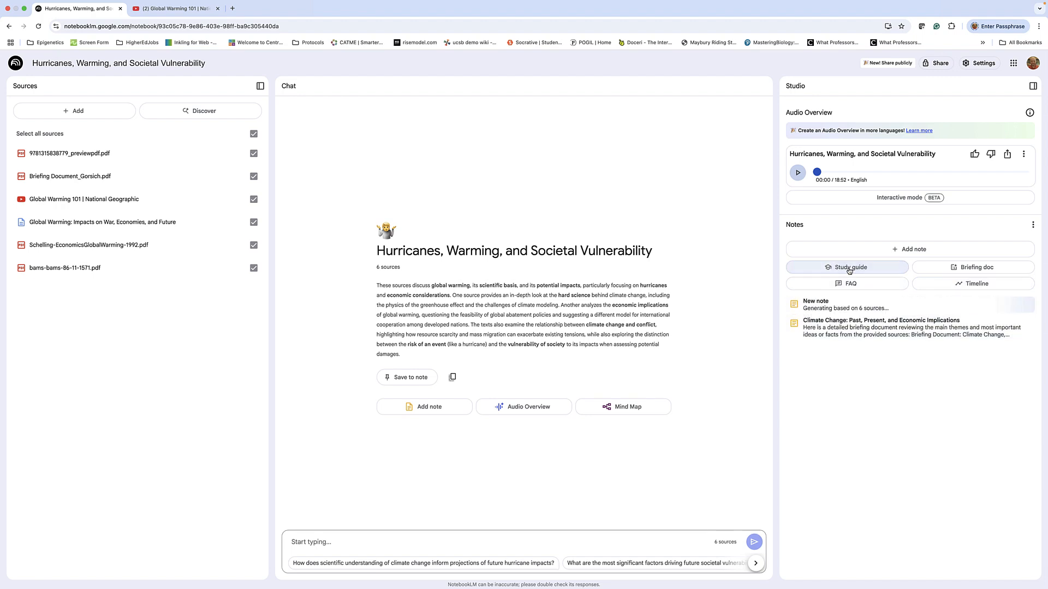
click(848, 282)
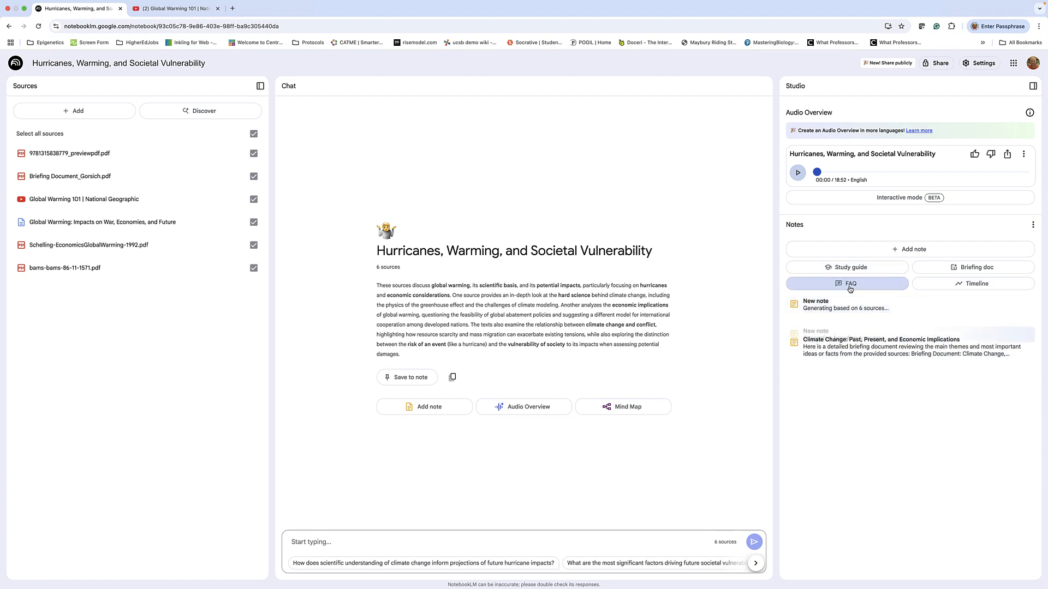
click(948, 288)
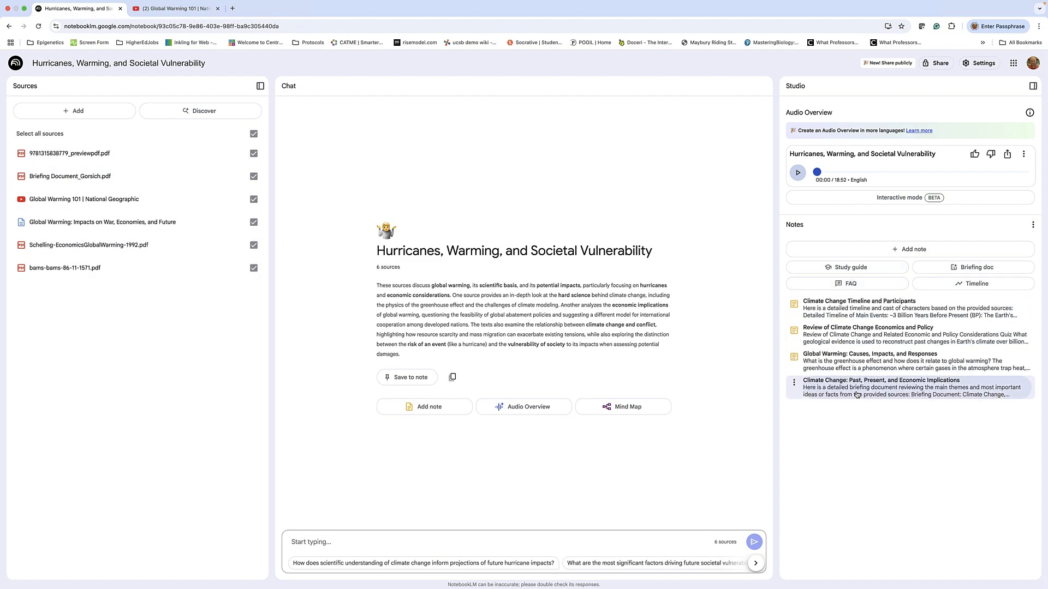
click(833, 311)
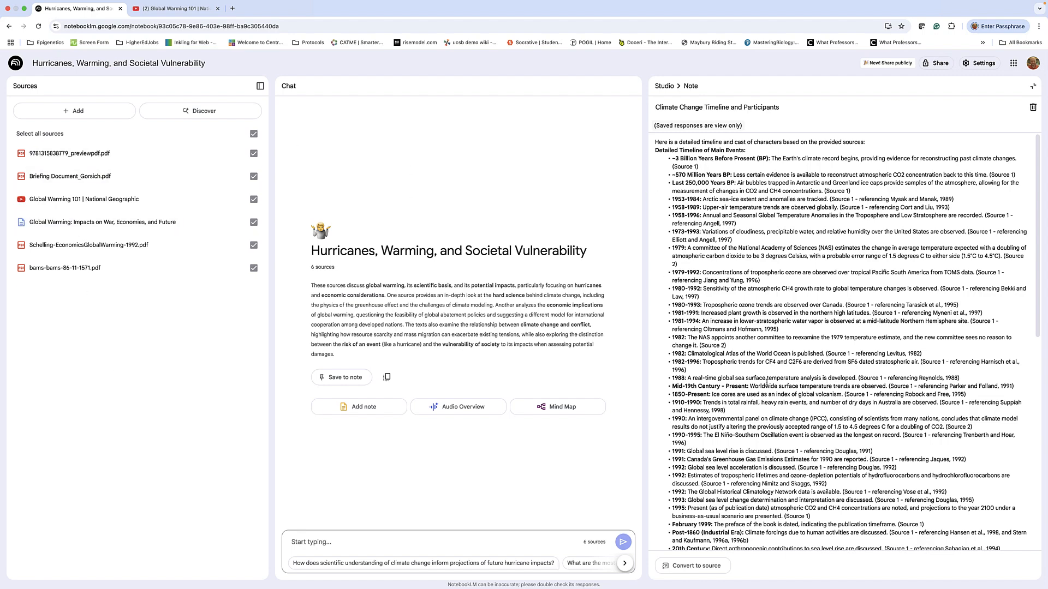
scroll(767, 381, down, 5)
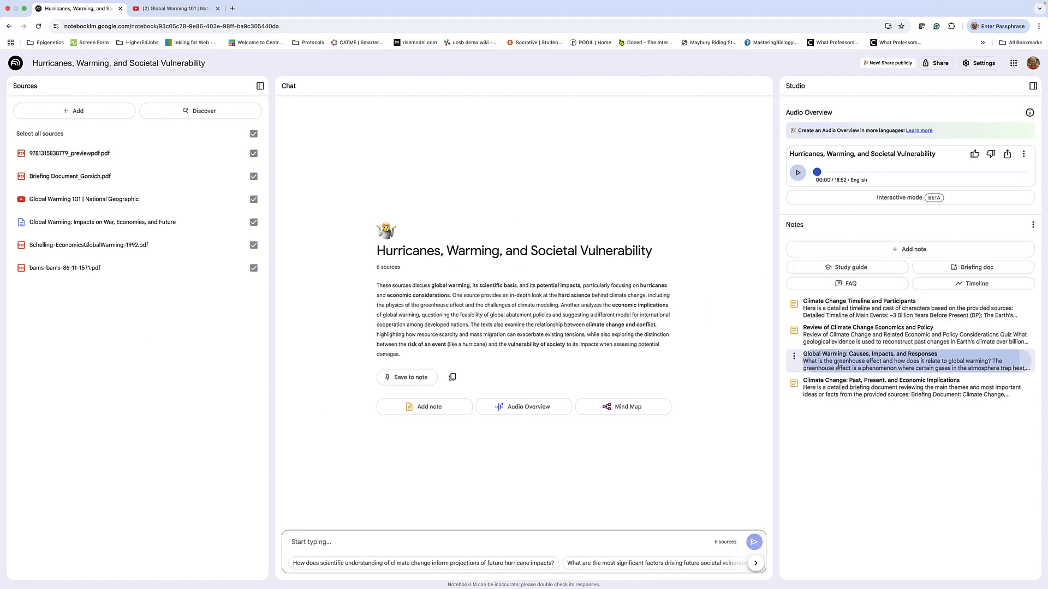
Open the Global Warming: Causes, Impacts, and Responses note and scroll through its answers
click(838, 367)
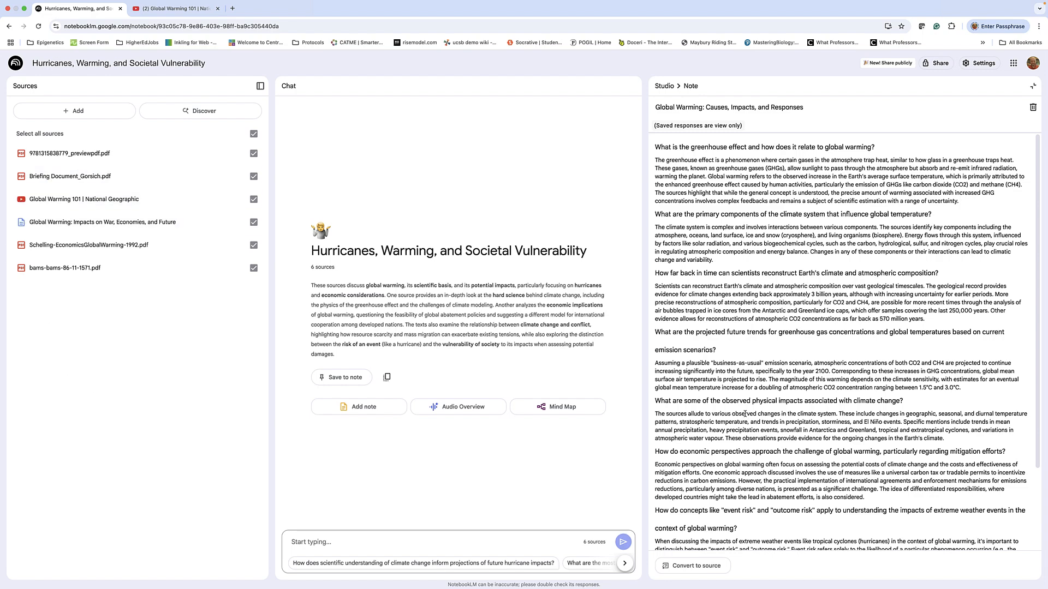
scroll(744, 415, down, 1)
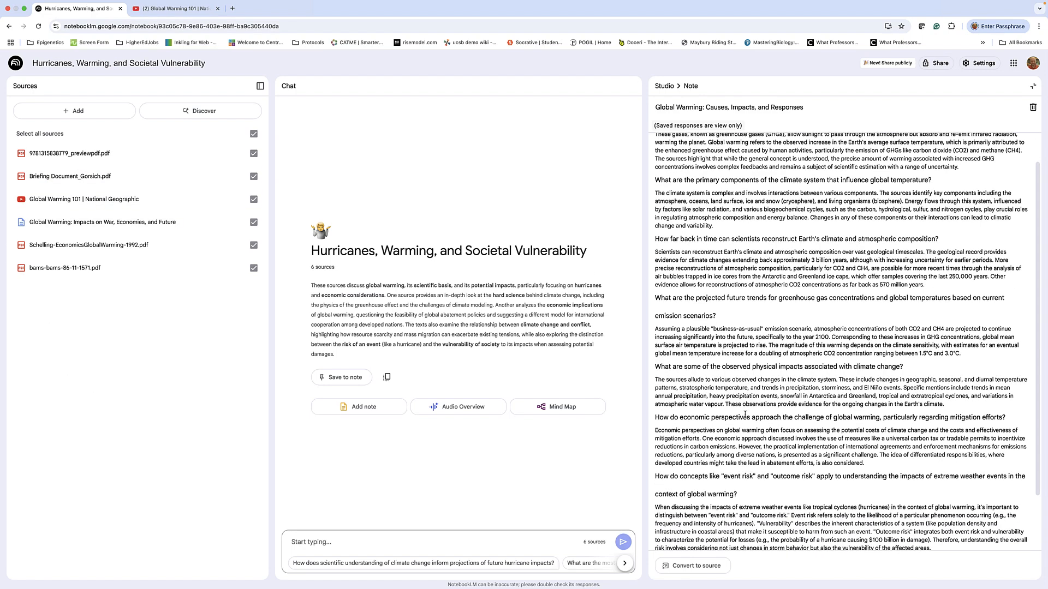